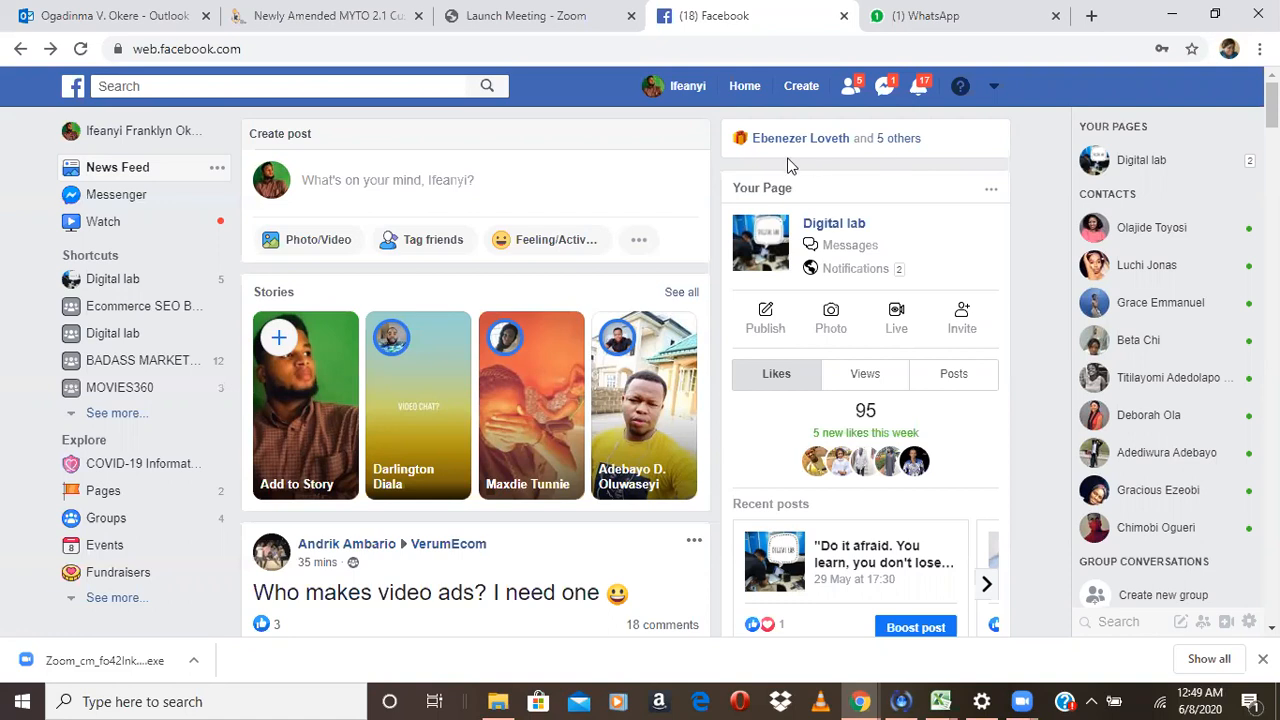
- Start creating a Business or brand page and name it Xxxxxxx
left_click(803, 94)
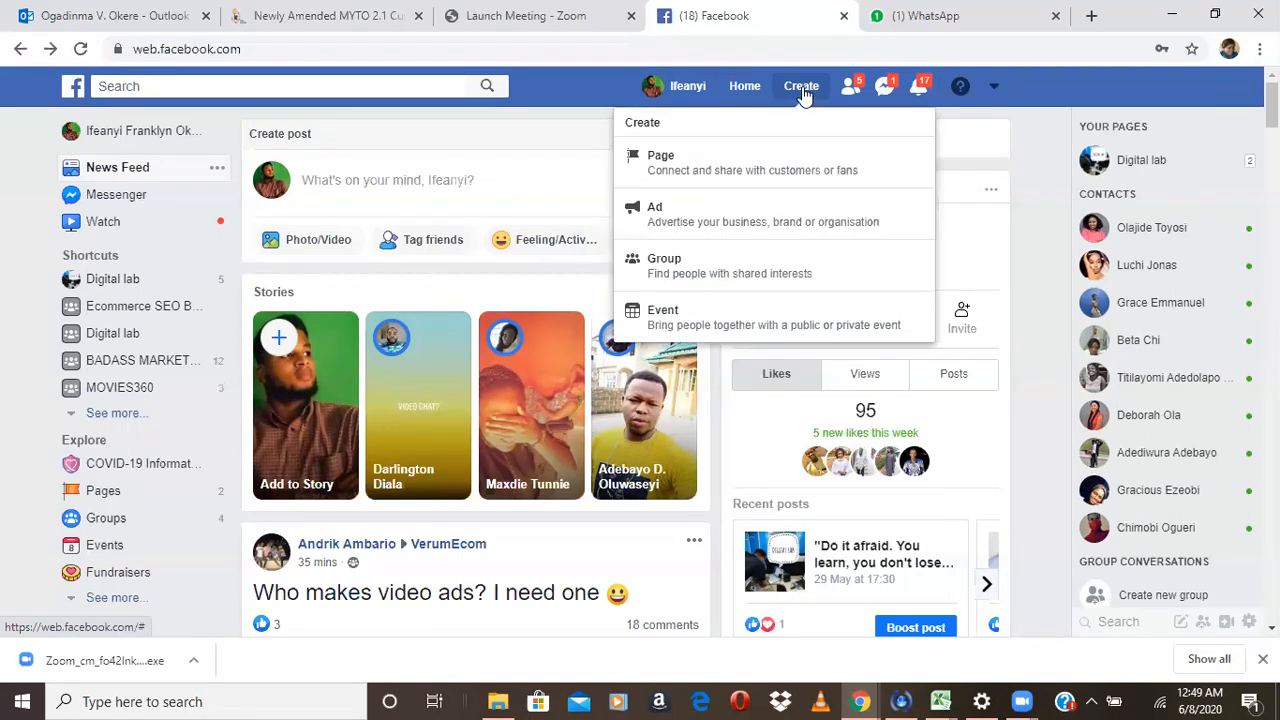
left_click(669, 160)
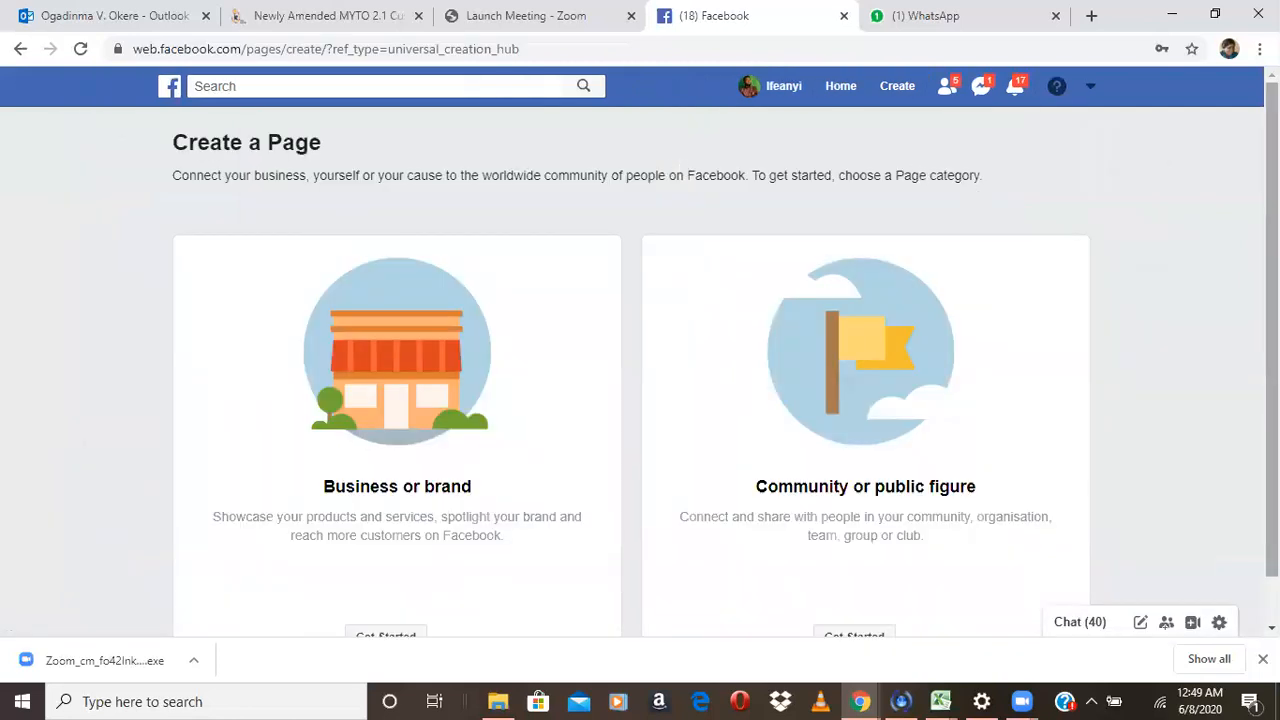
scroll(640, 380, "down", 1)
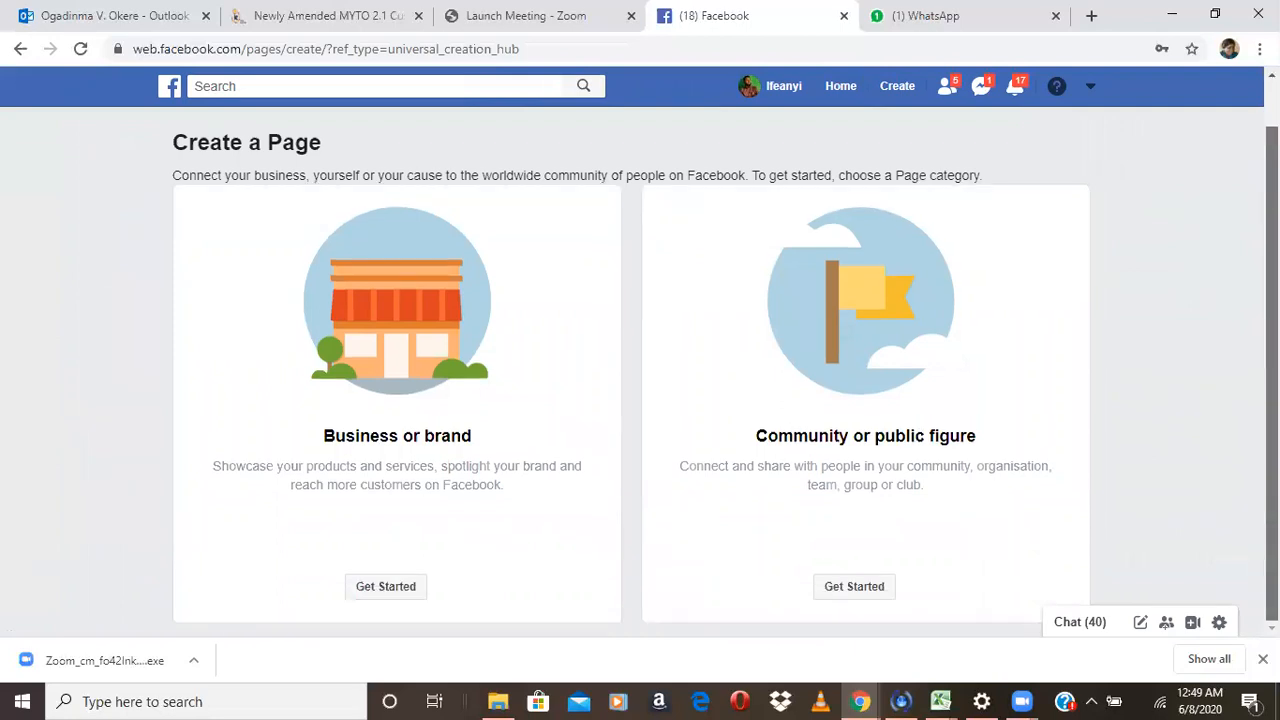
left_click(385, 587)
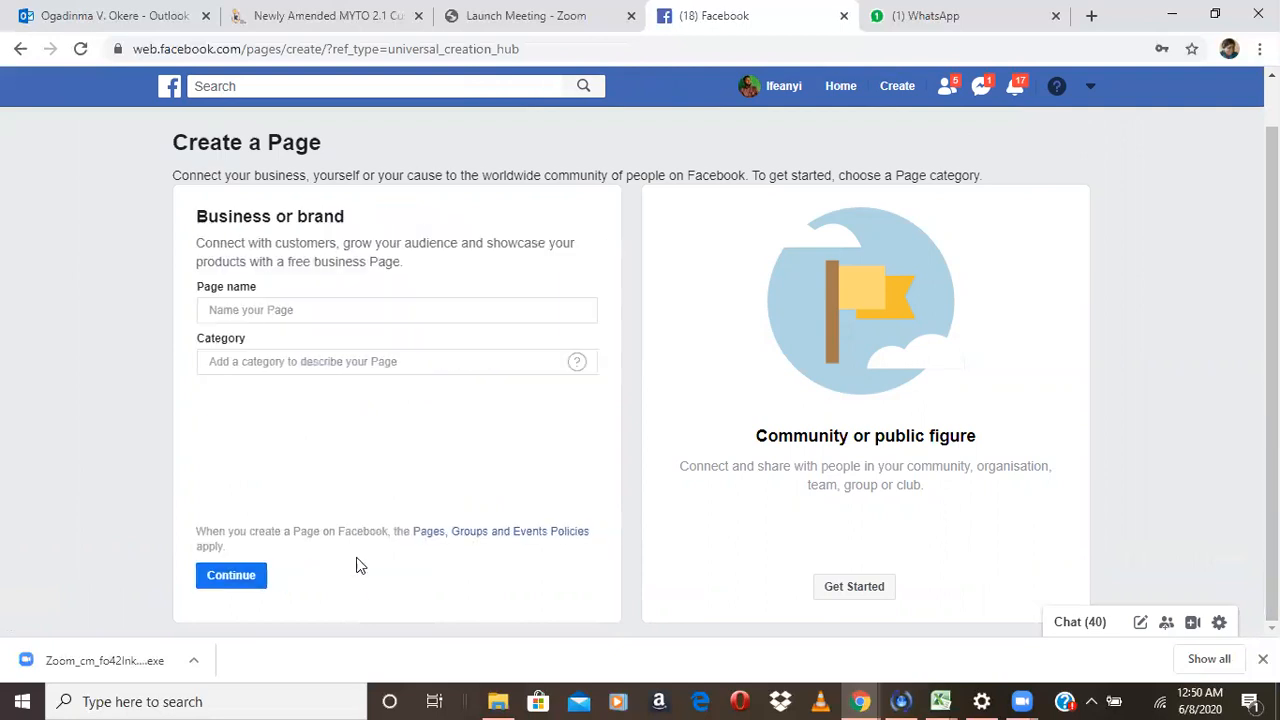
left_click(260, 308)
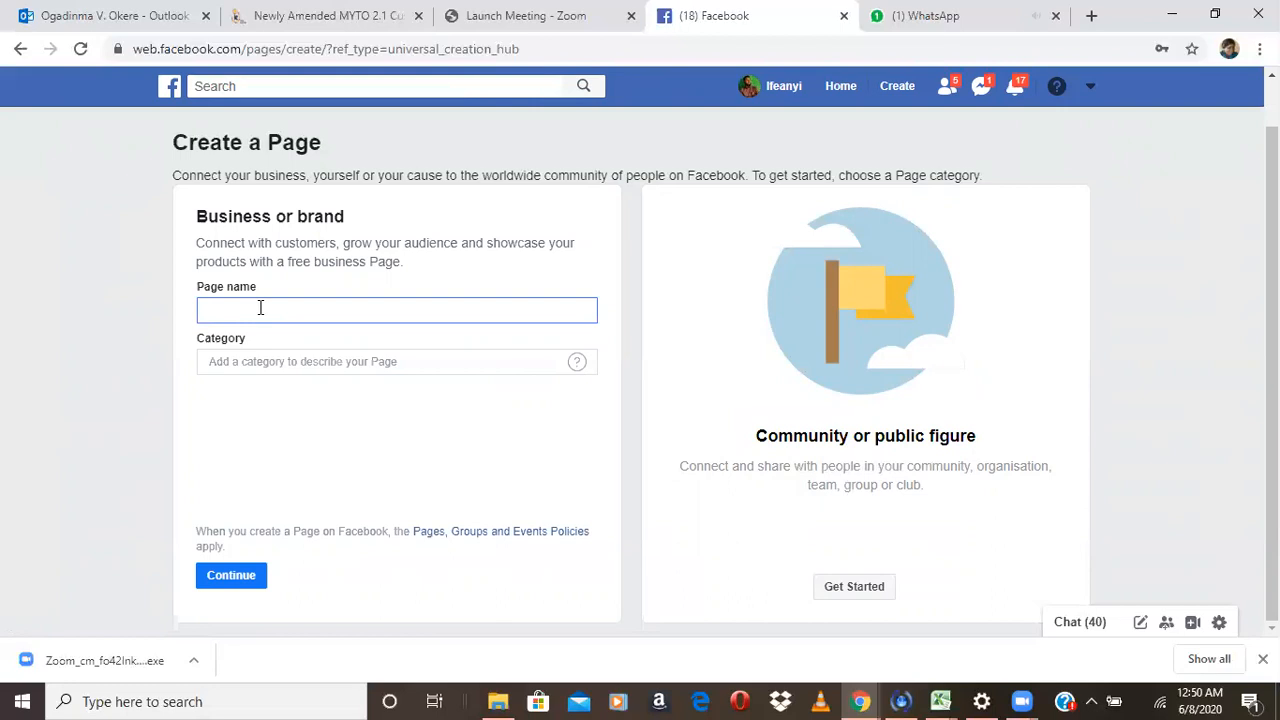
type("xxxxxxx")
- Set the page's category to the suggested option Local service
left_click(502, 363)
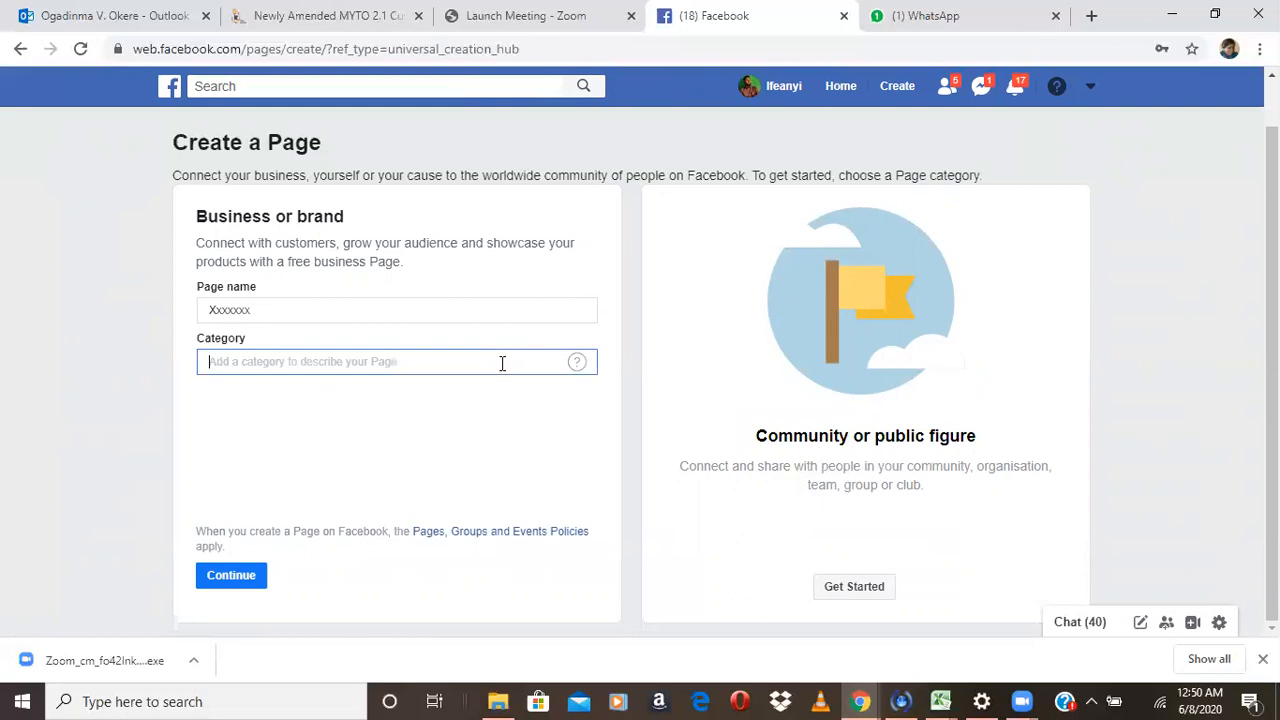
left_click(585, 364)
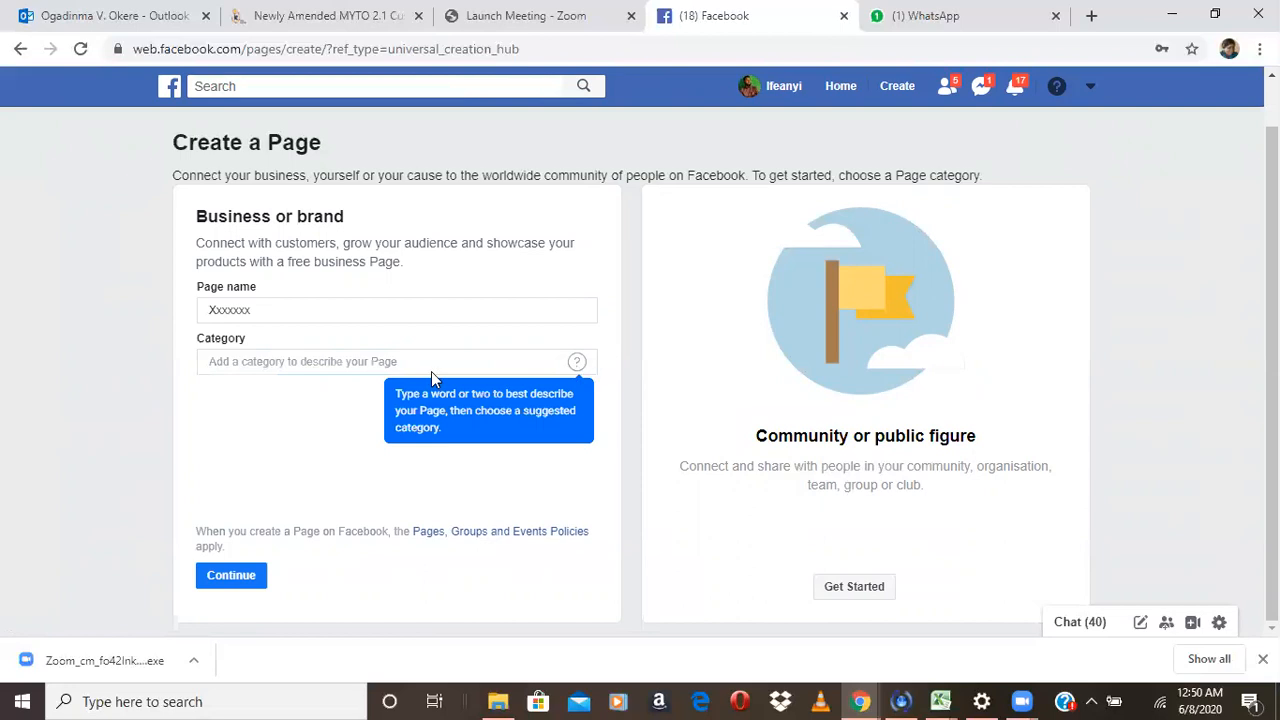
left_click(331, 363)
type("kgkgkgj")
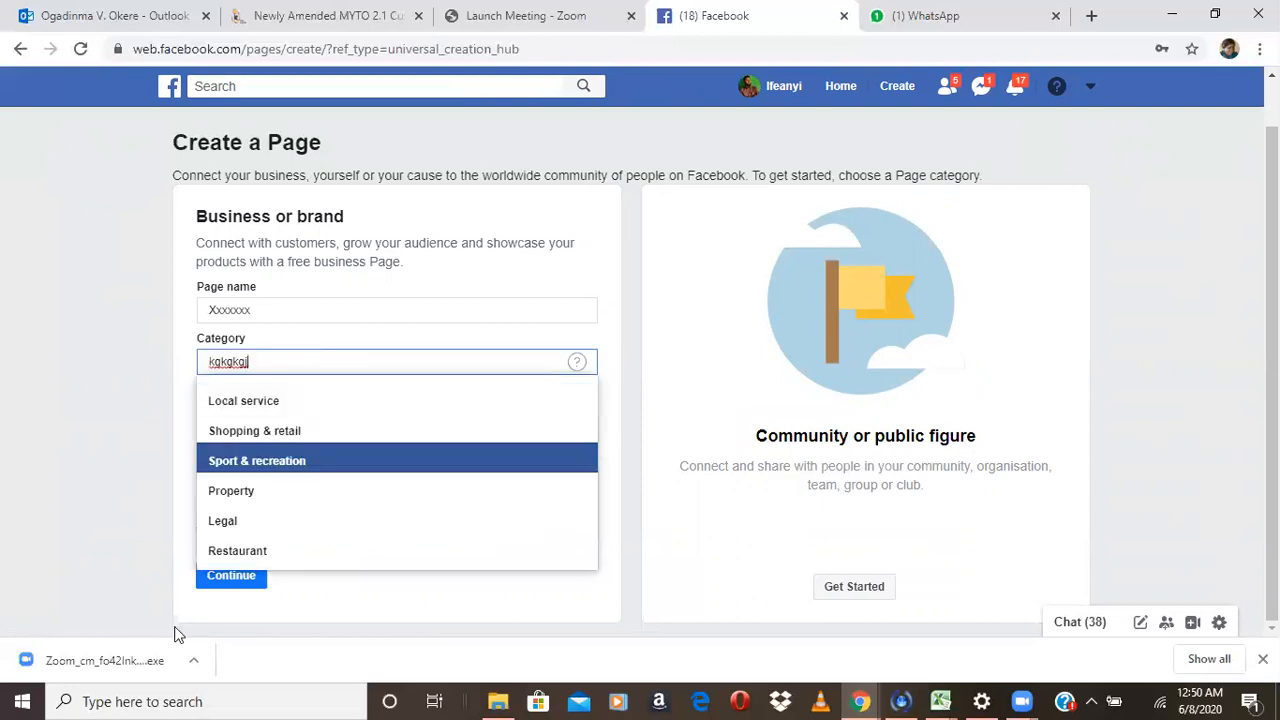
left_click(243, 402)
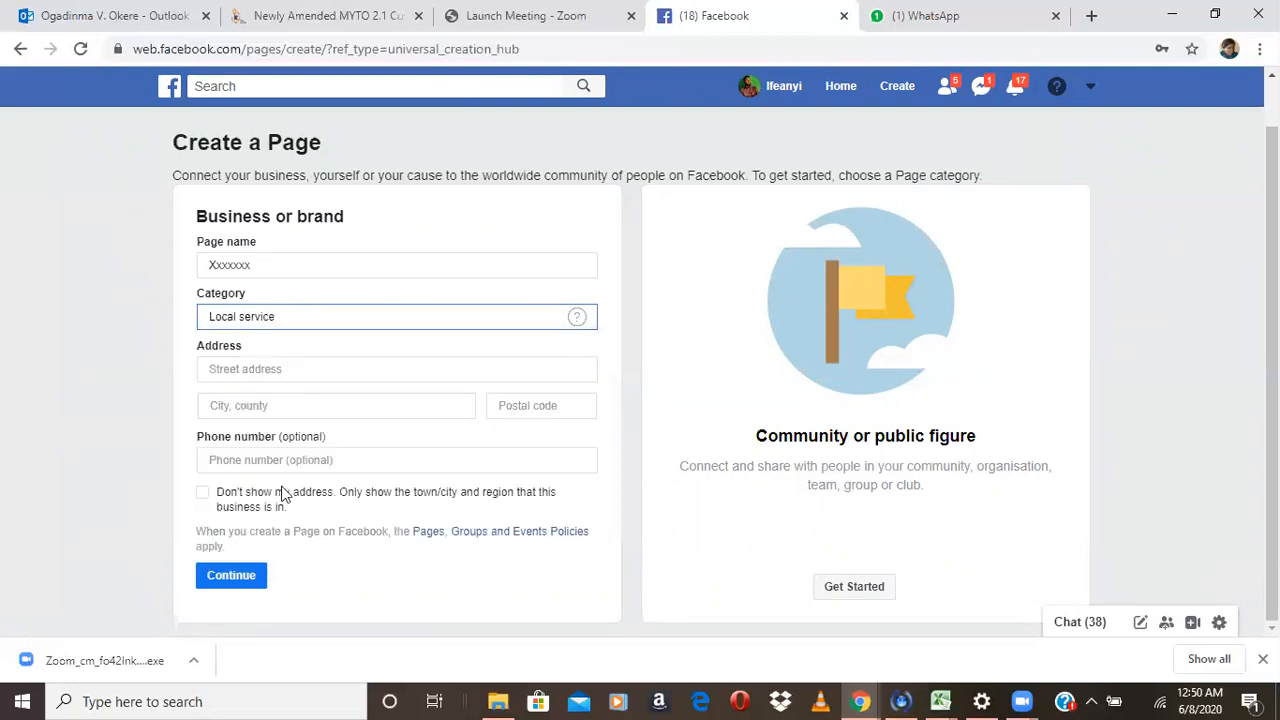
- Enter a street address, choose Eko, Lagos, Nigeria as the city, and submit the page details
left_click(241, 578)
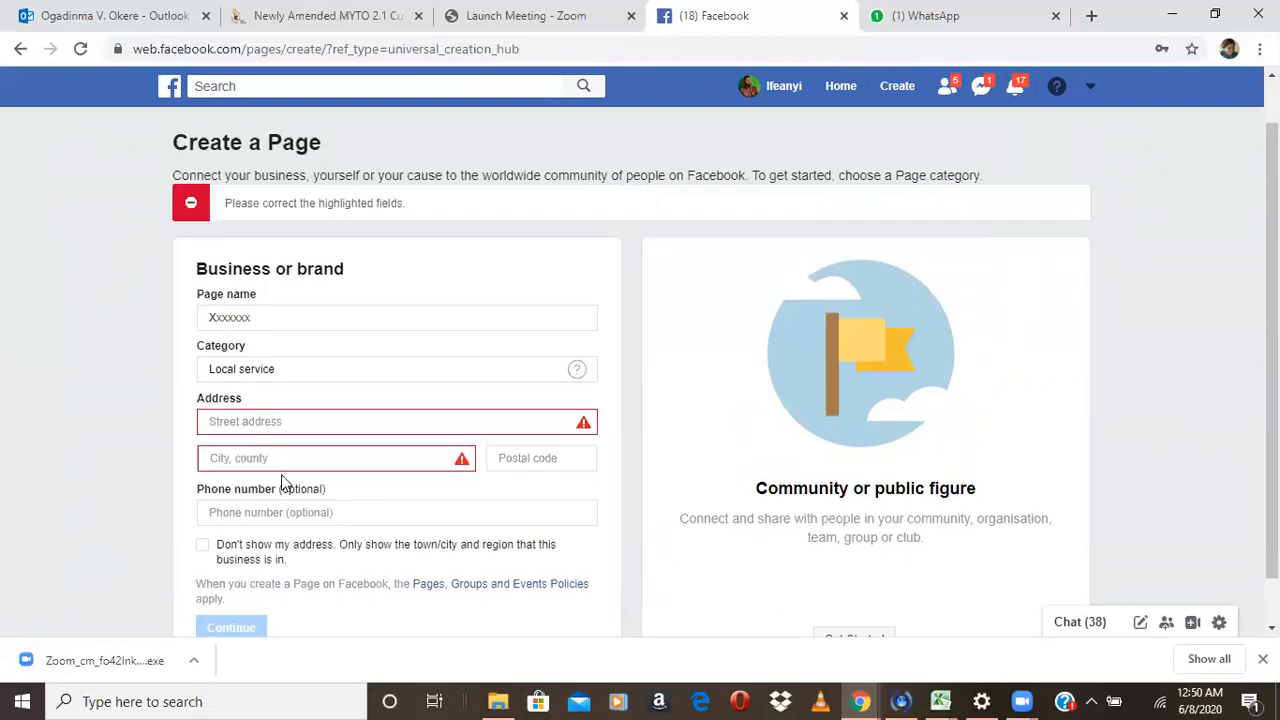
left_click(296, 424)
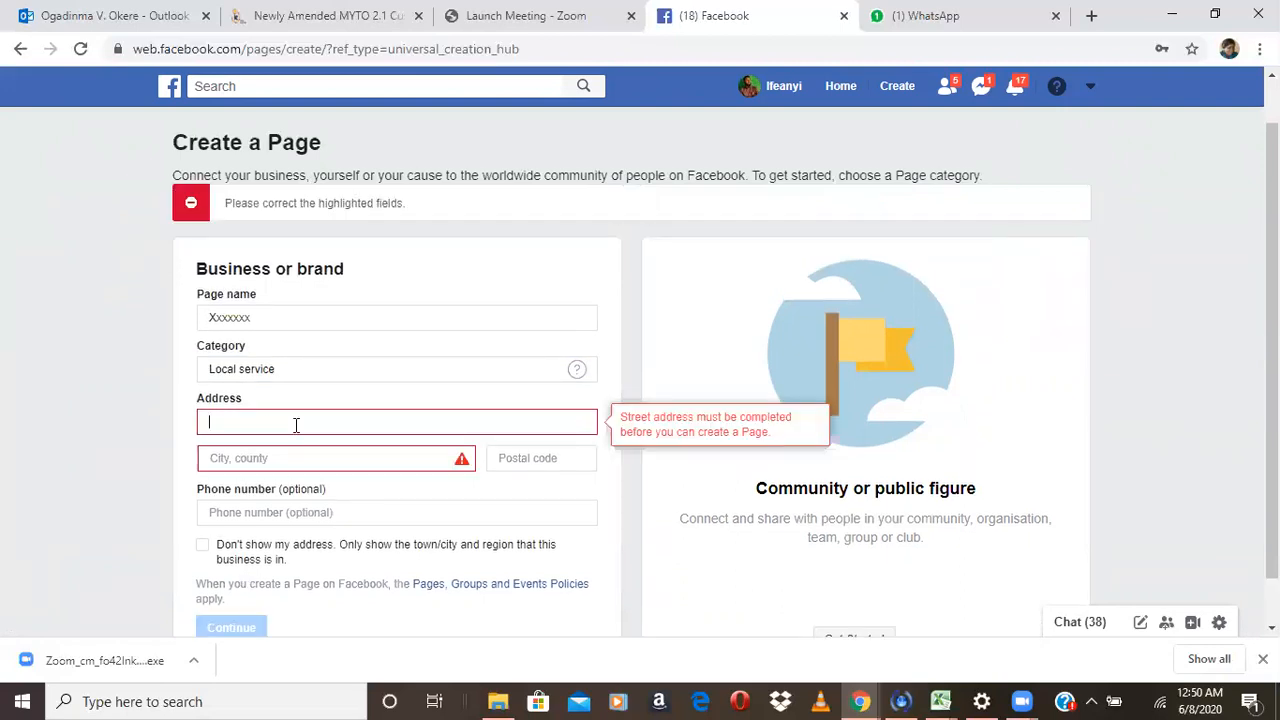
type("wuwuwuwuwu")
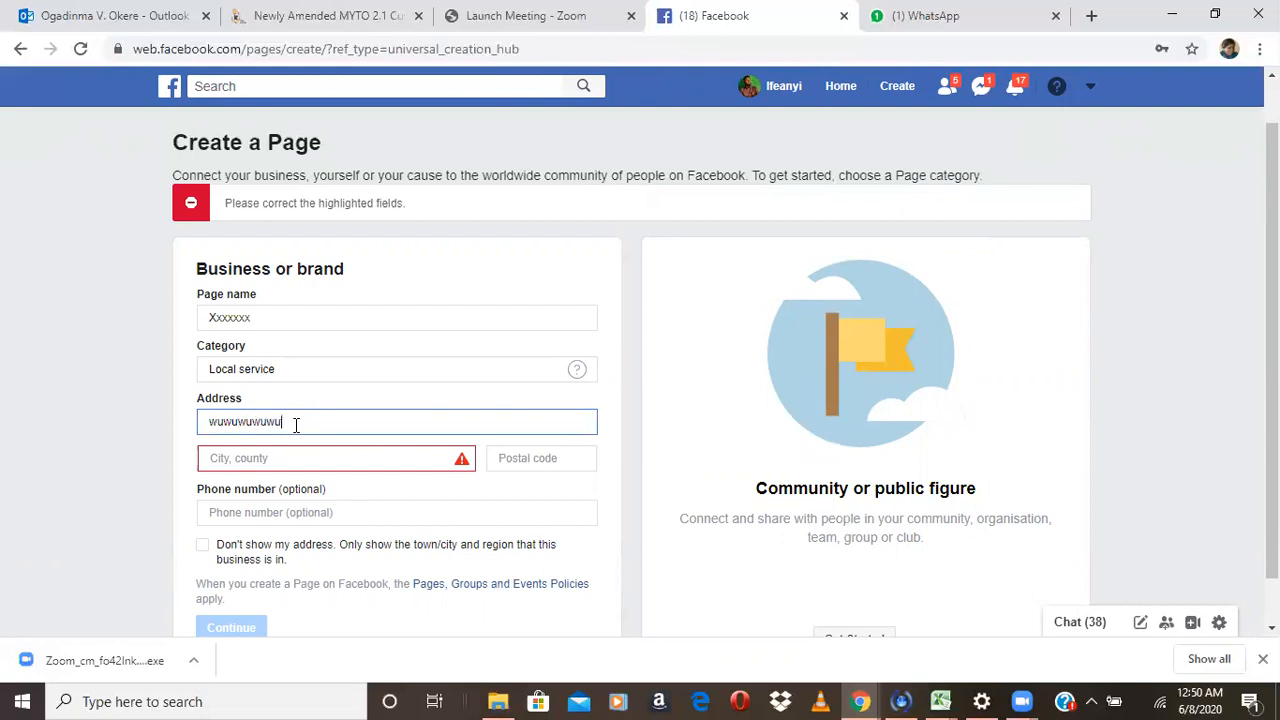
left_click(277, 468)
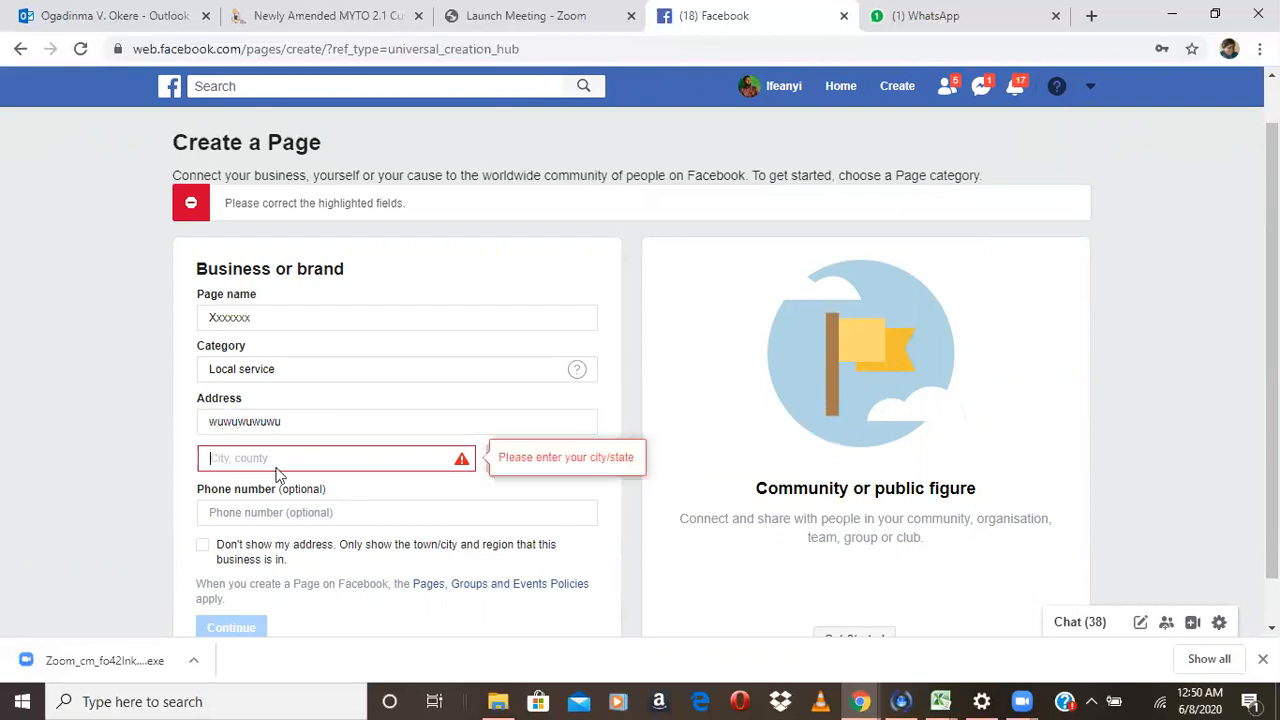
type("lagos")
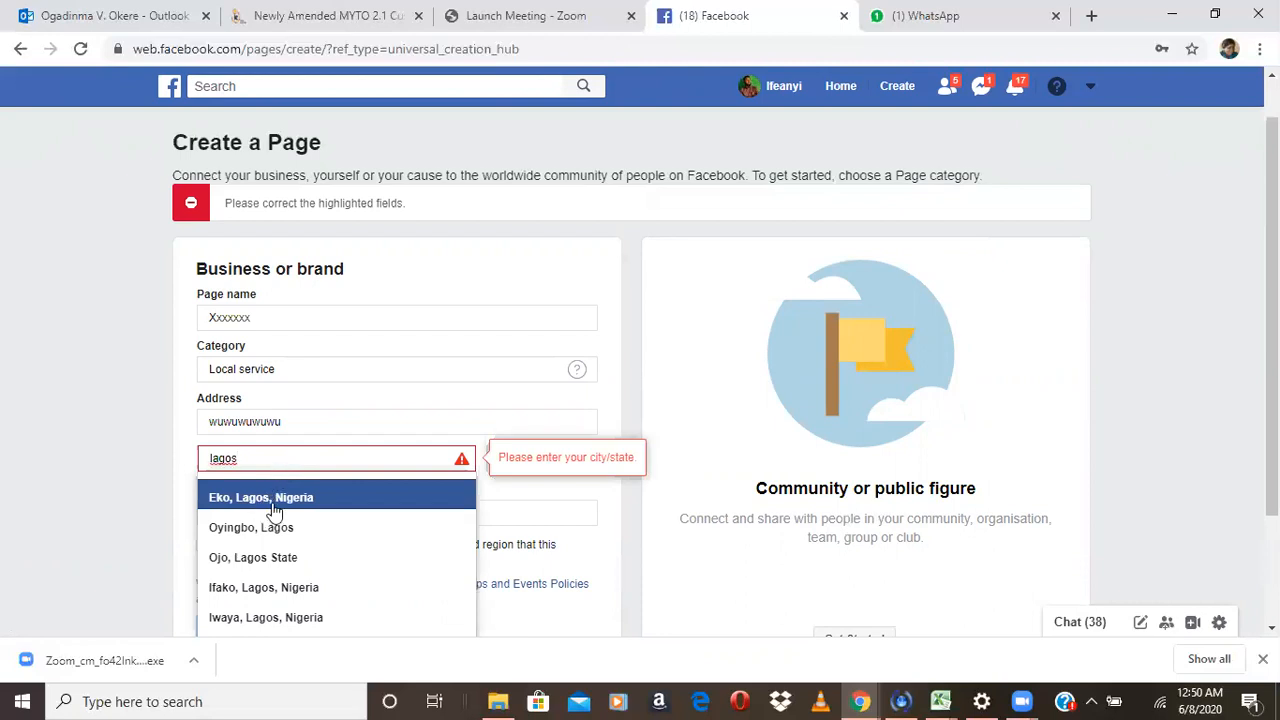
left_click(262, 500)
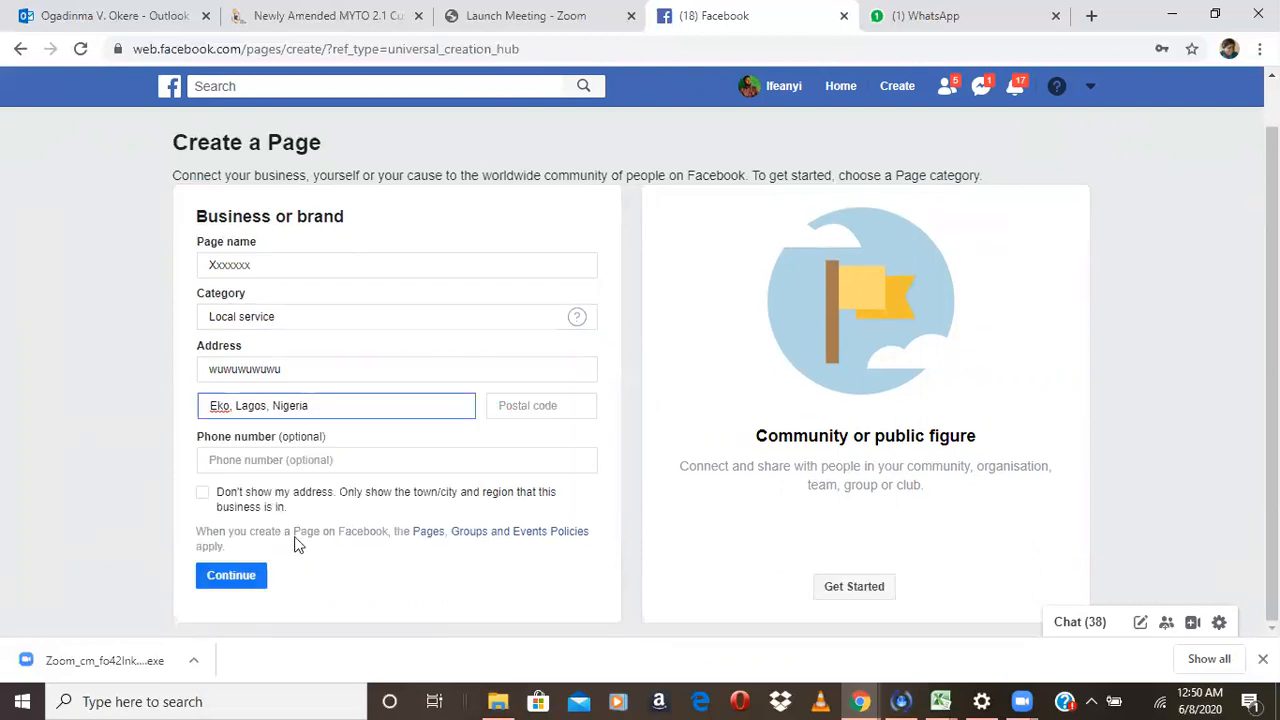
left_click(230, 585)
left_click(230, 586)
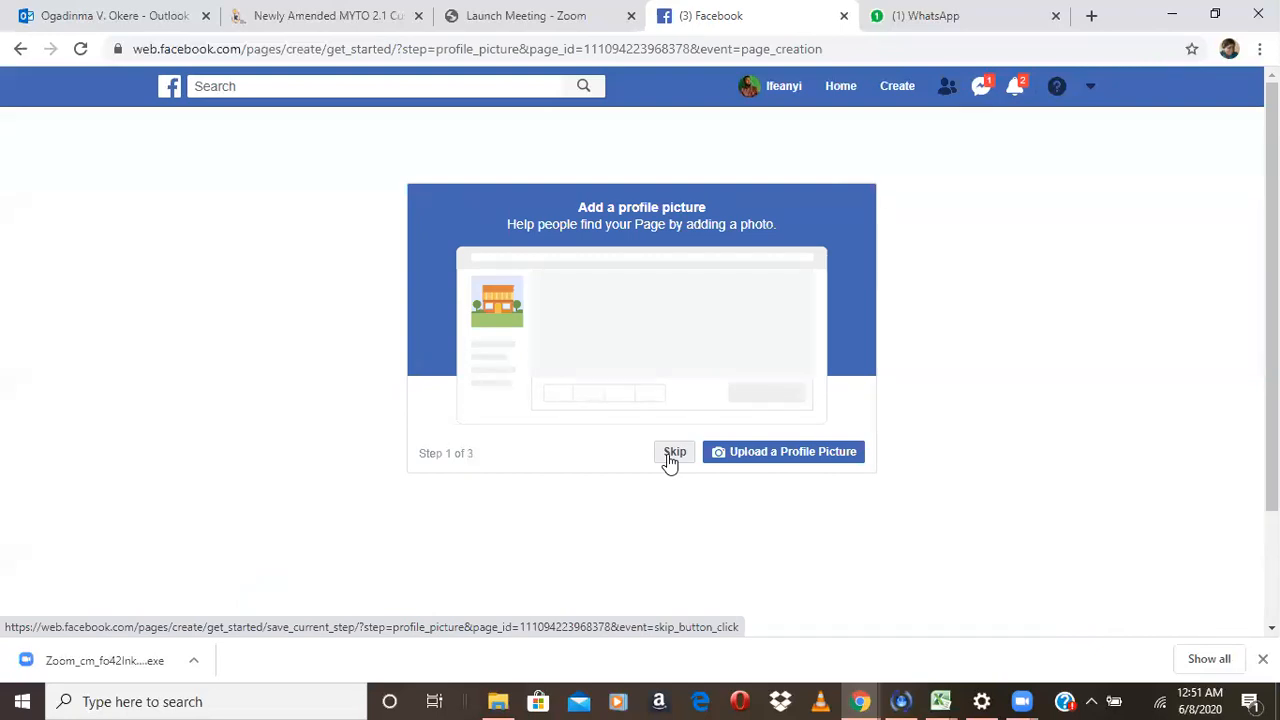
- Skip the profile picture and cover photo, and decline the online booking tool
left_click(670, 456)
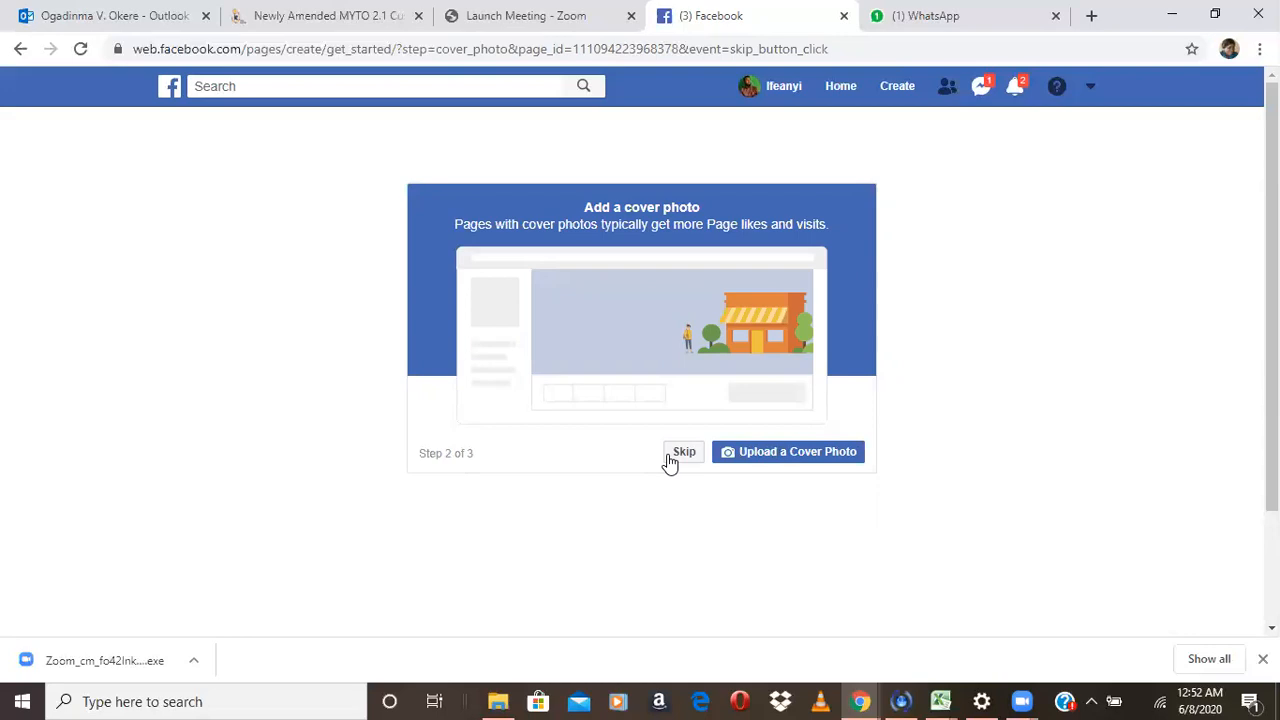
left_click(686, 455)
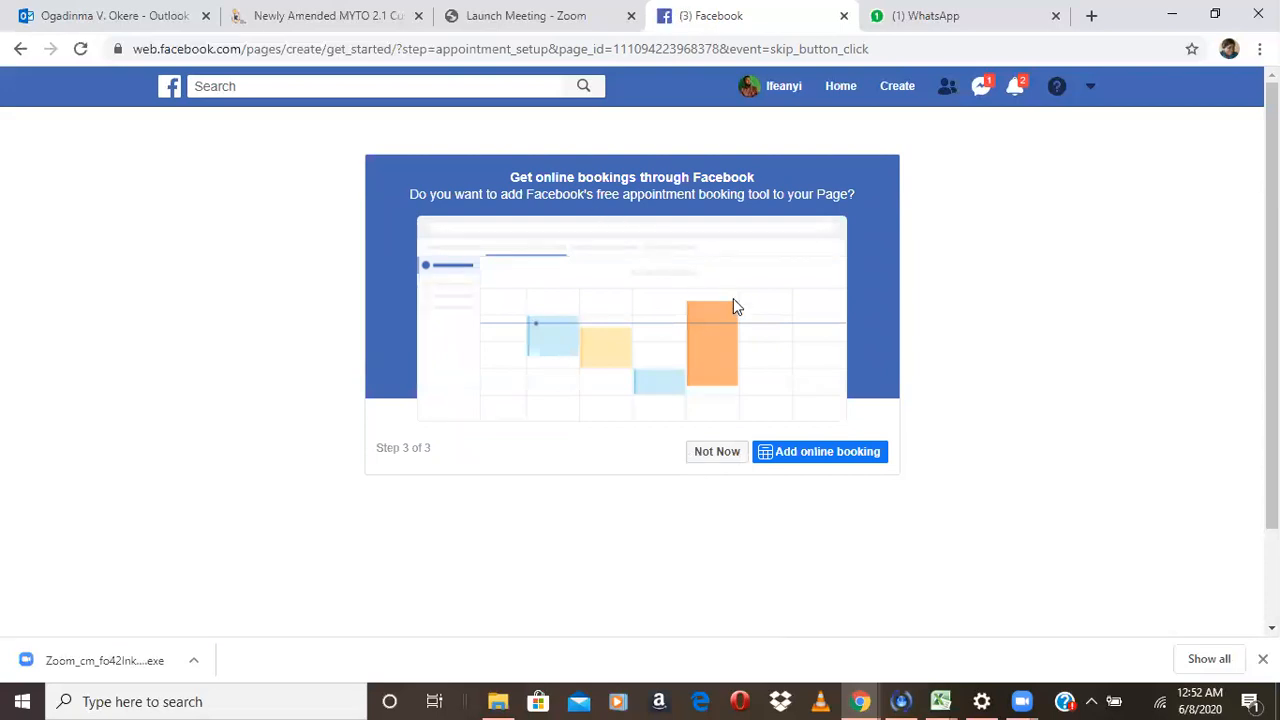
left_click(722, 458)
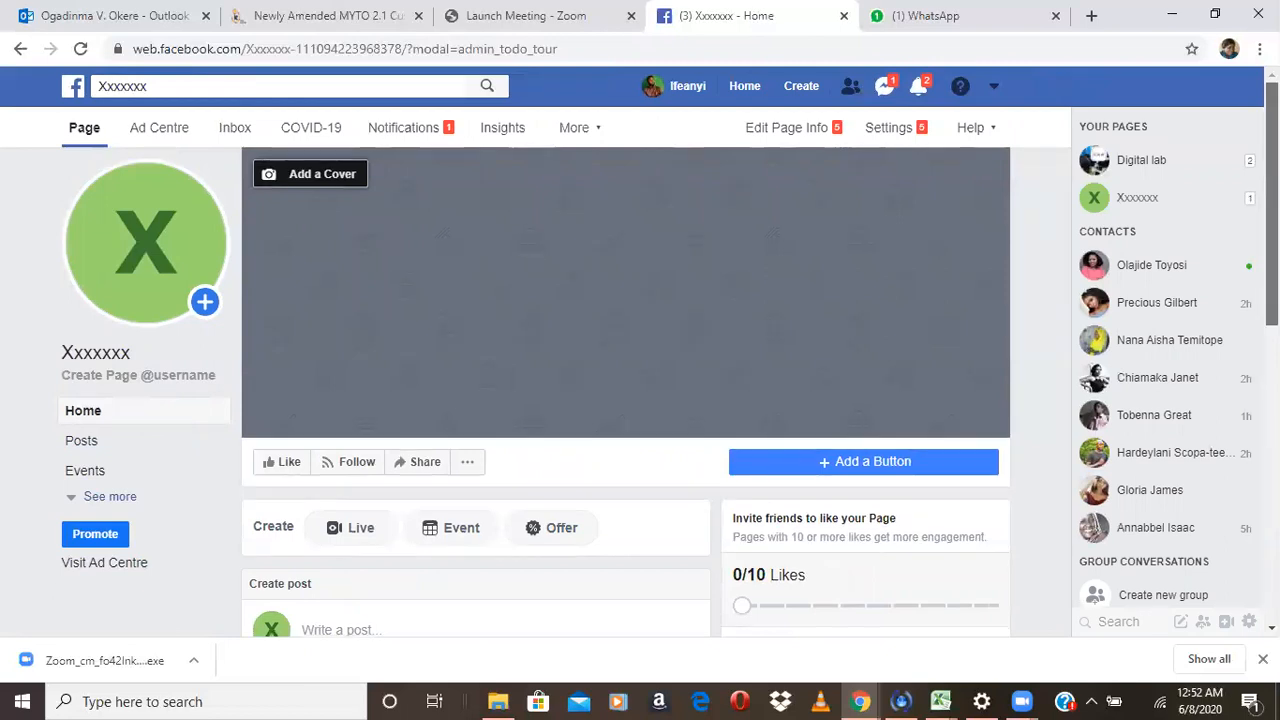
- Look over the new page's sections and the account's list of managed pages
scroll(625, 390, "down", 3)
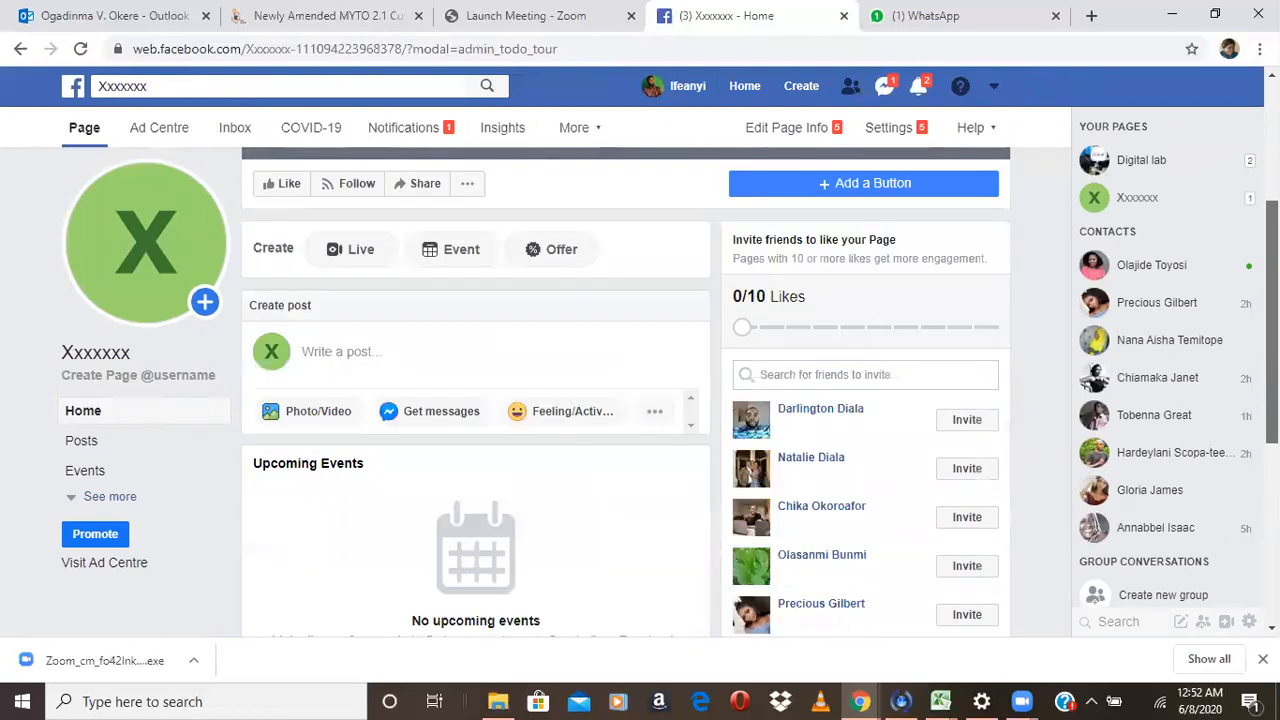
left_click_drag(1272, 322, 1272, 228)
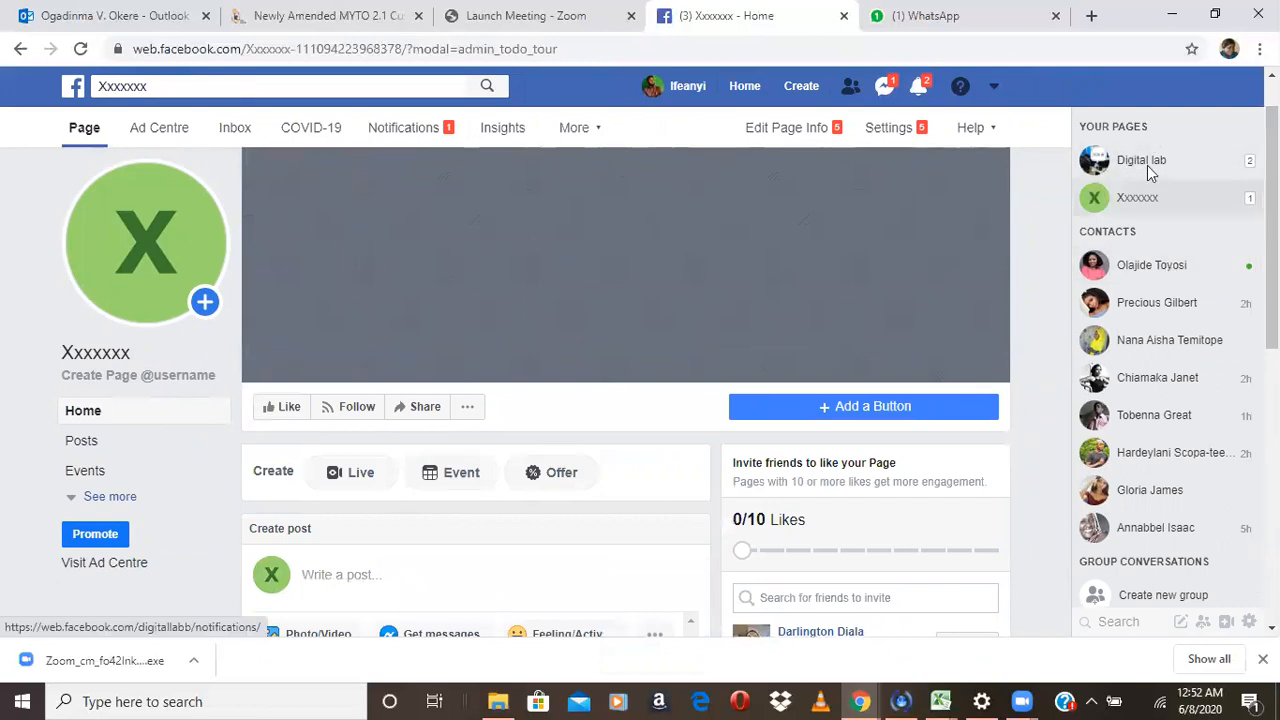
mouse_move(1140, 168)
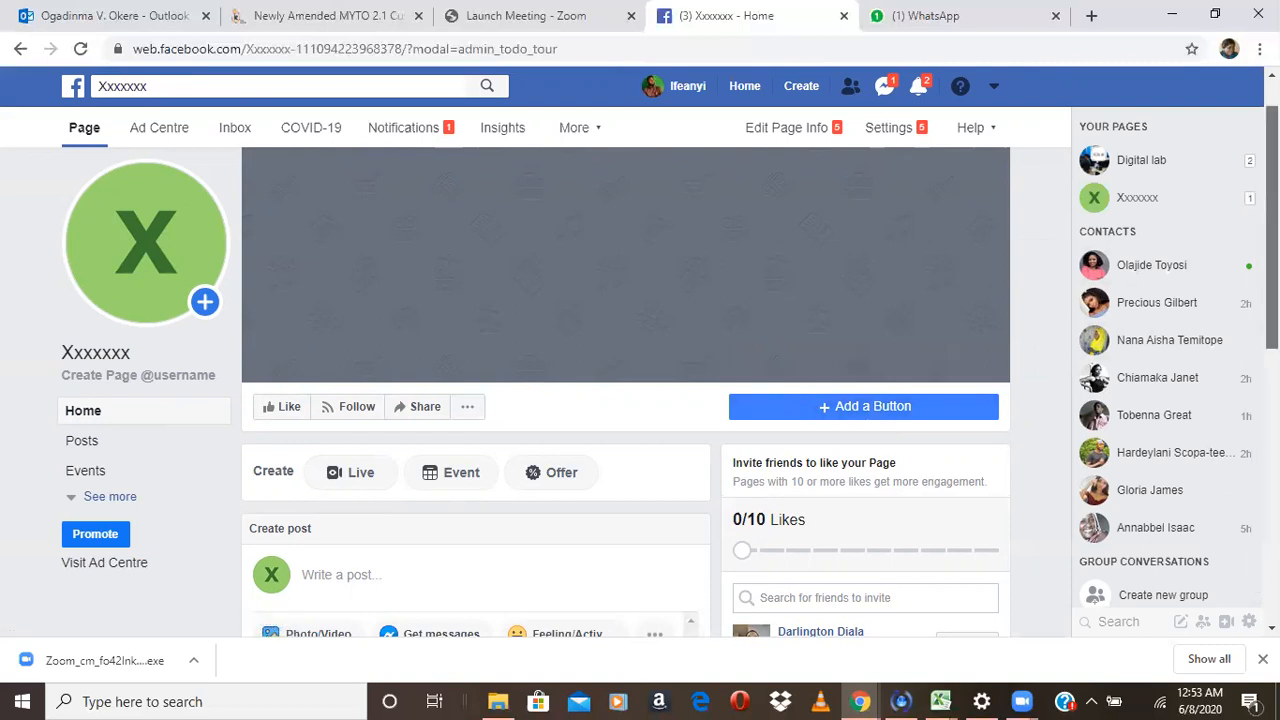
scroll(625, 400, "down", 10)
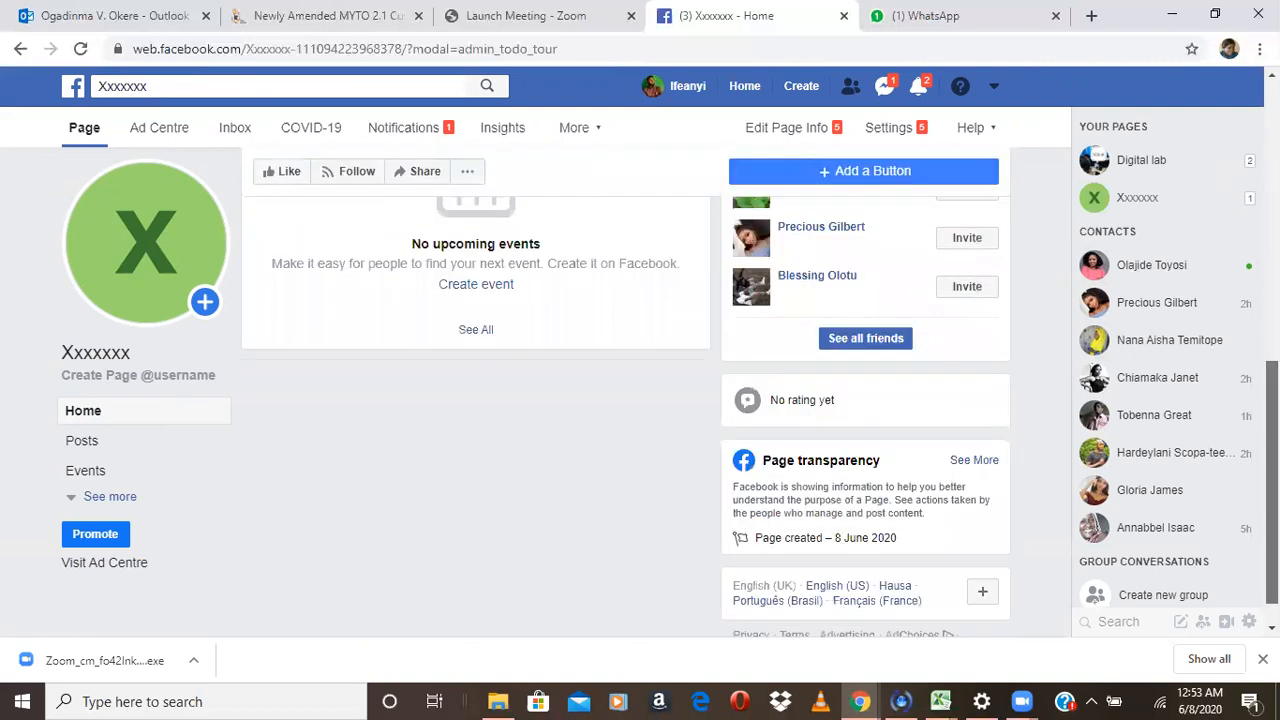
scroll(625, 400, "up", 4)
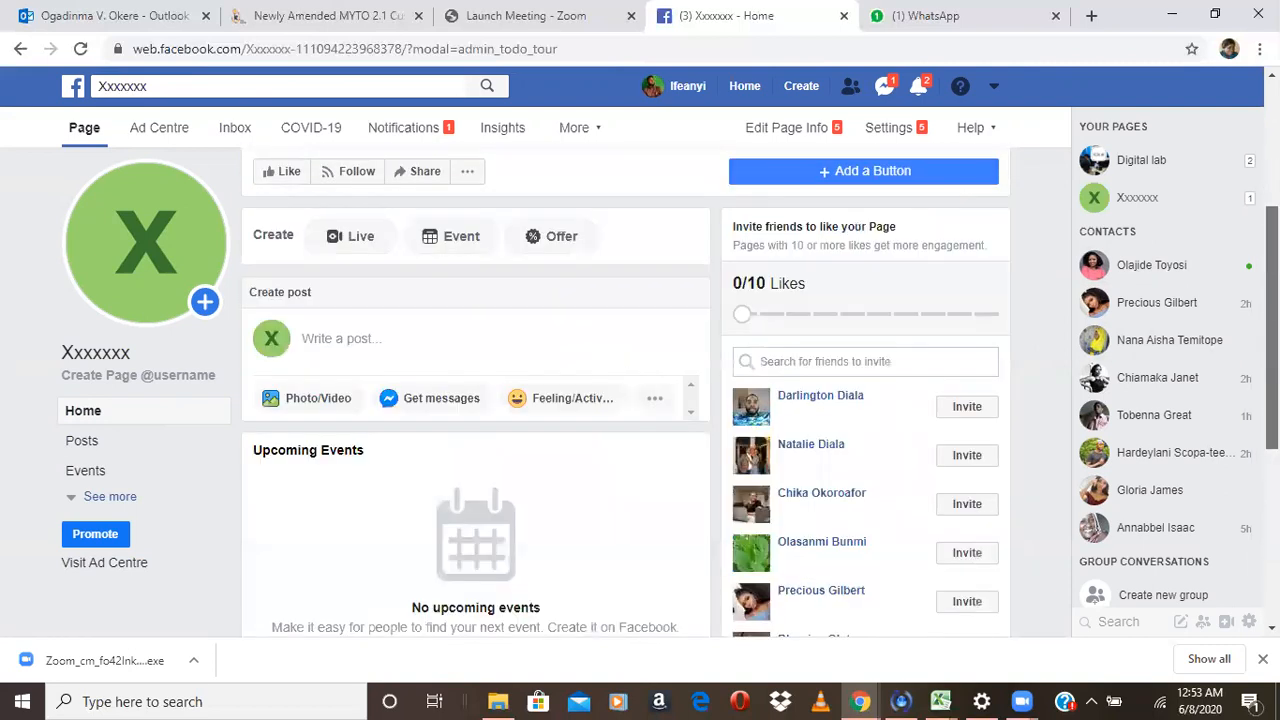
scroll(625, 400, "up", 3)
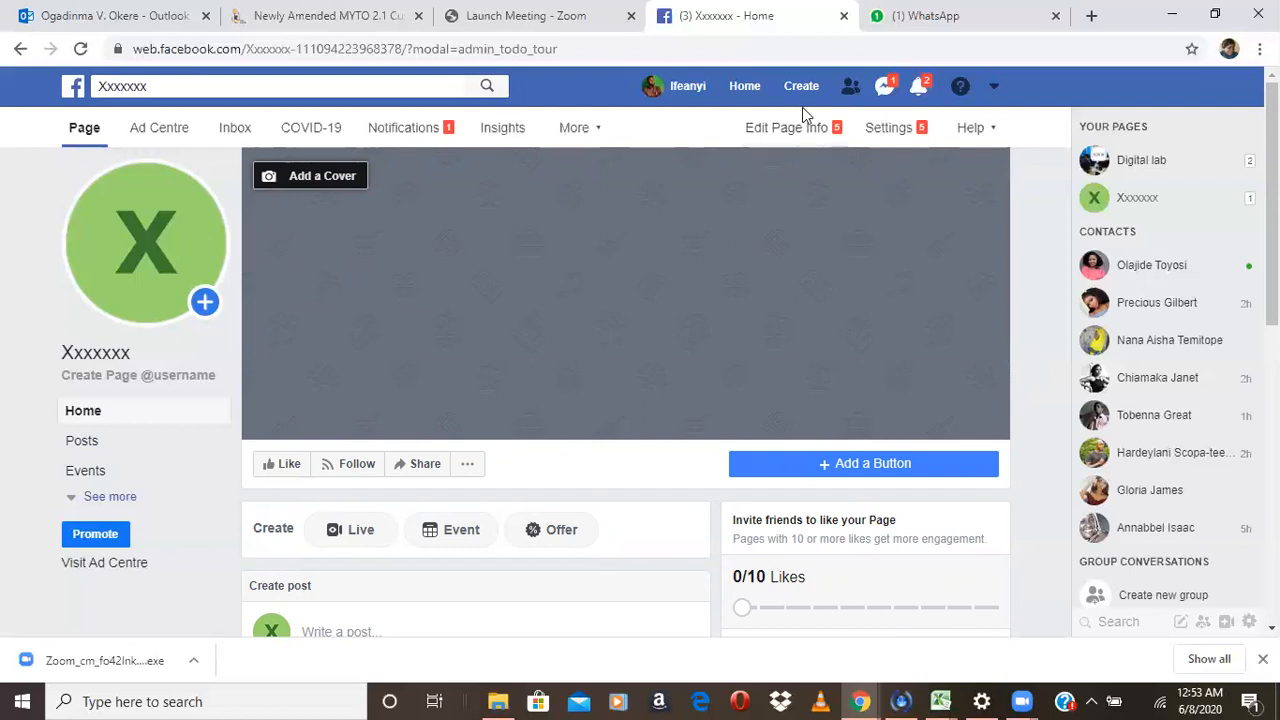
left_click(994, 88)
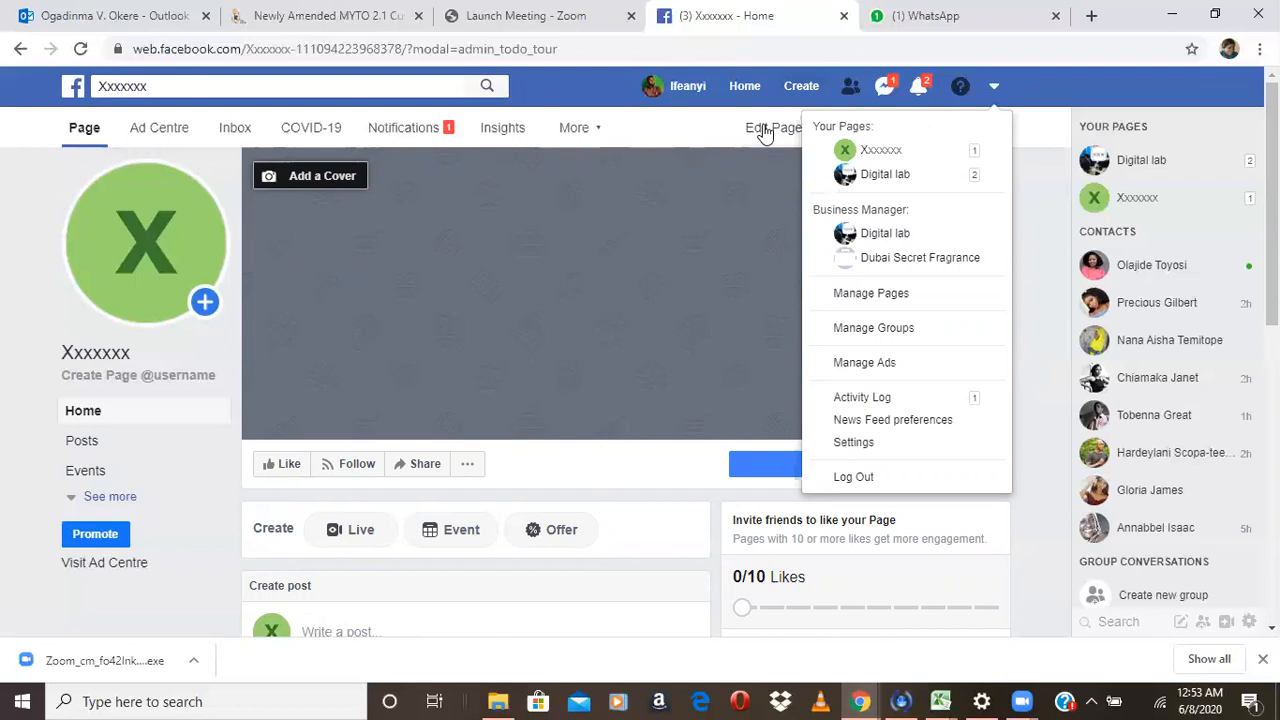
- Start creating an ad in Ads Manager and review the available marketing objectives for a new campaign
left_click(800, 87)
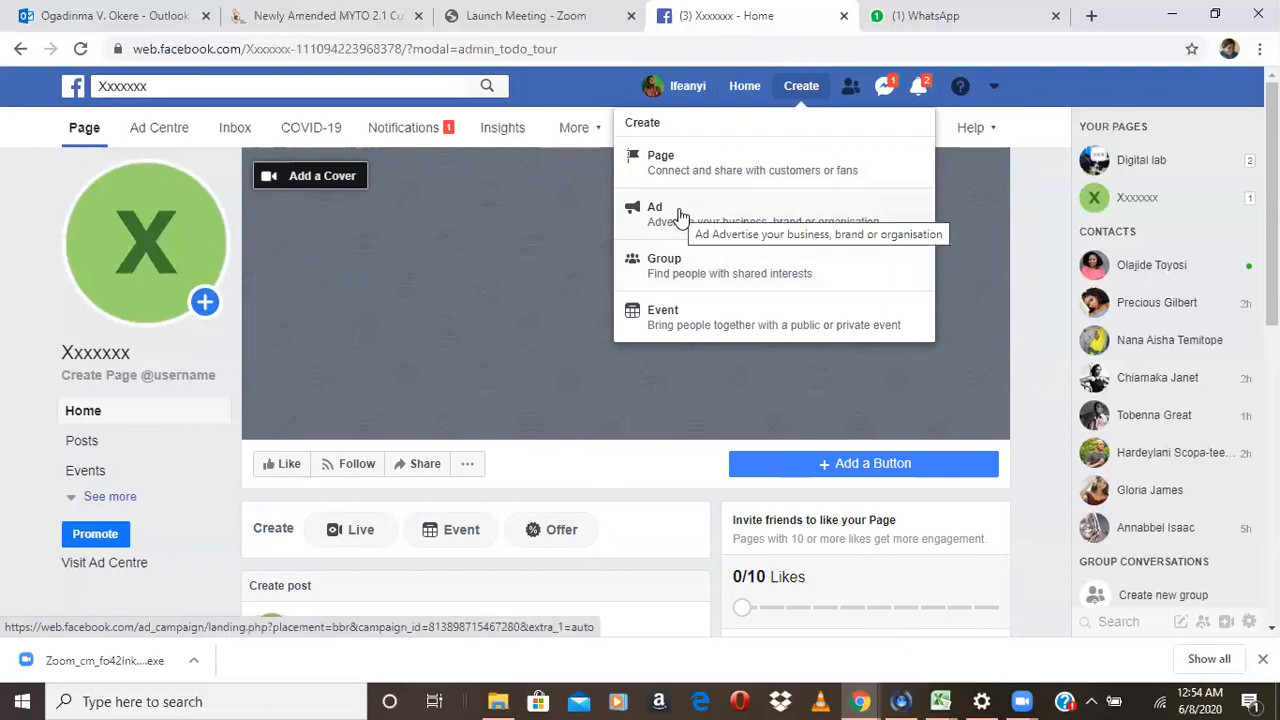
left_click(678, 217)
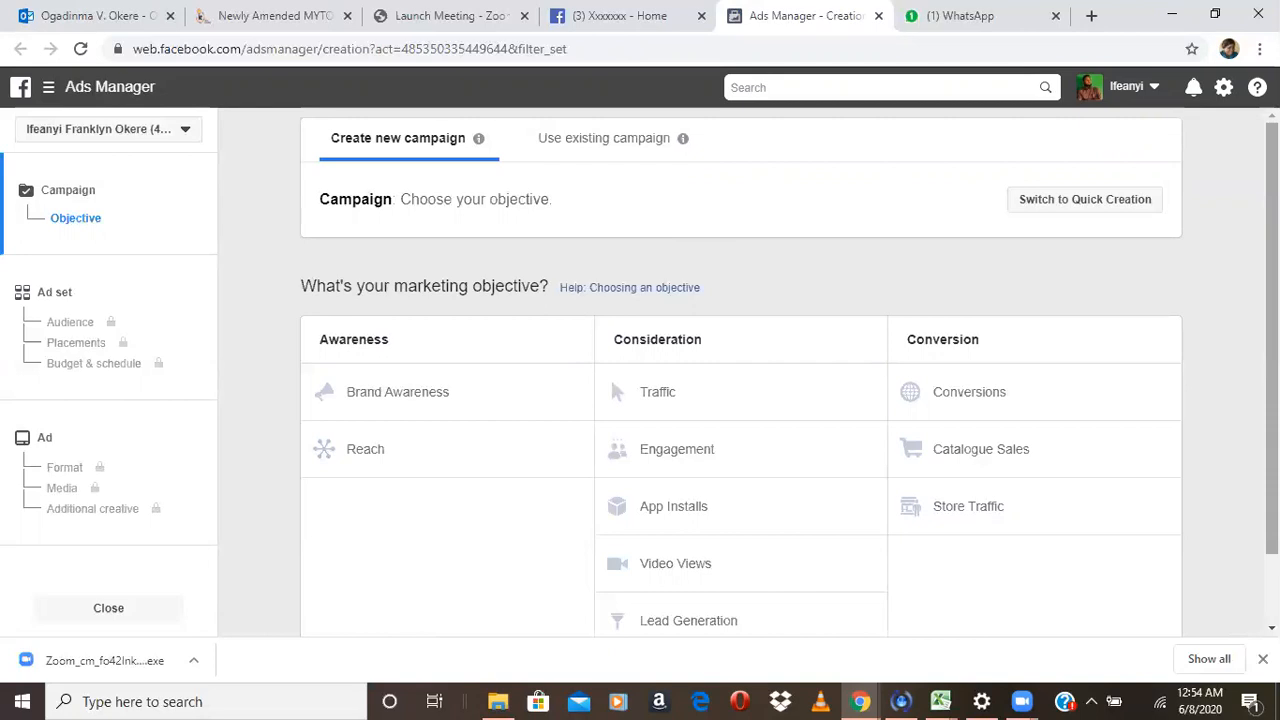
scroll(1271, 400, "down", 1)
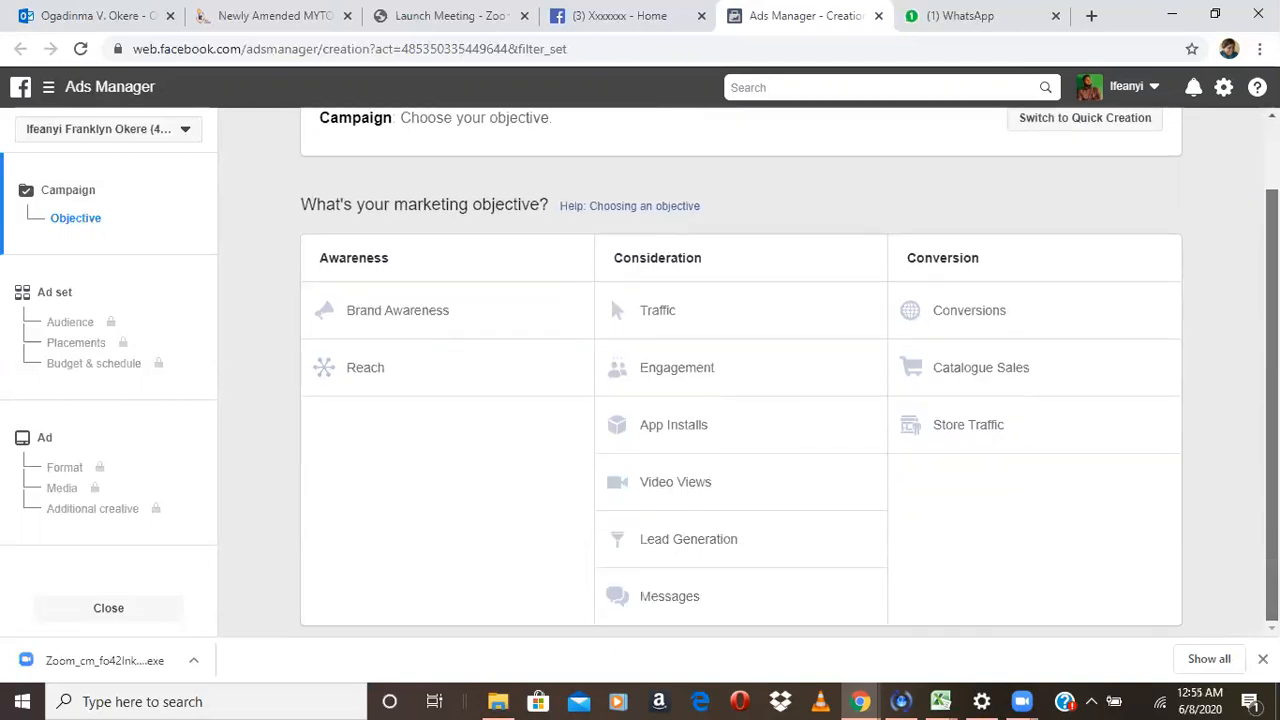
scroll(740, 400, "up", 1)
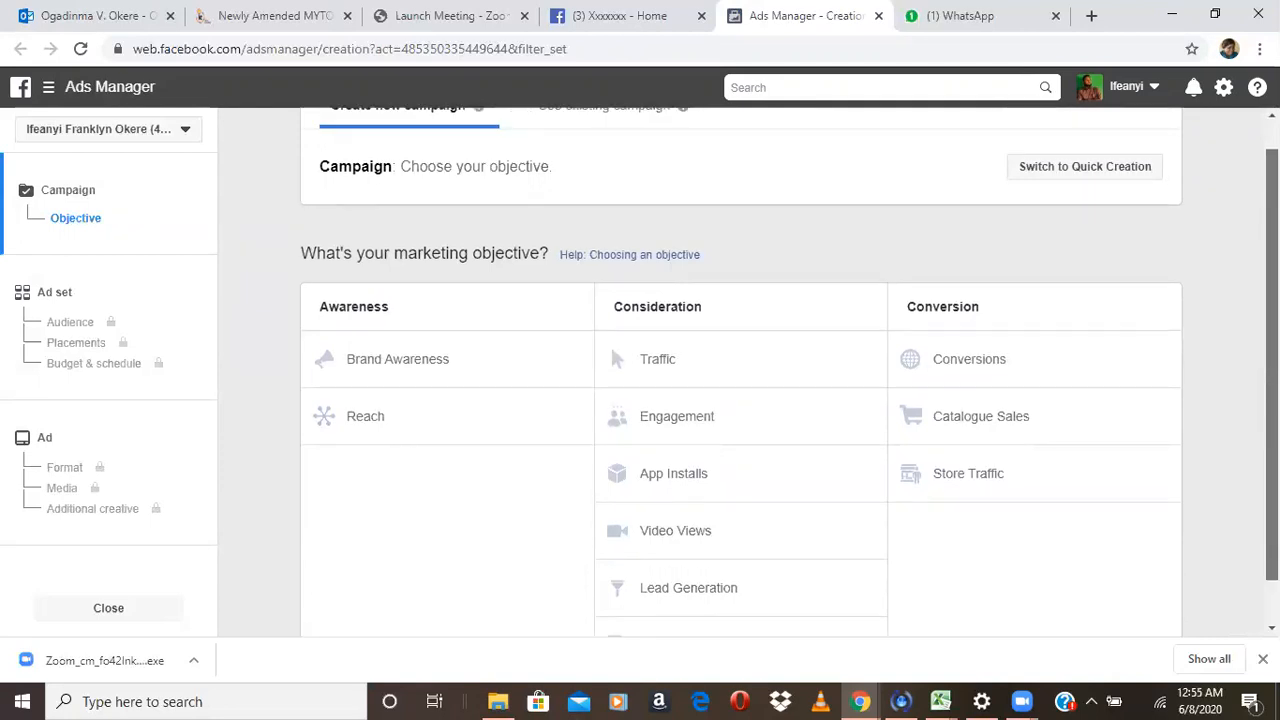
scroll(740, 370, "up", 1)
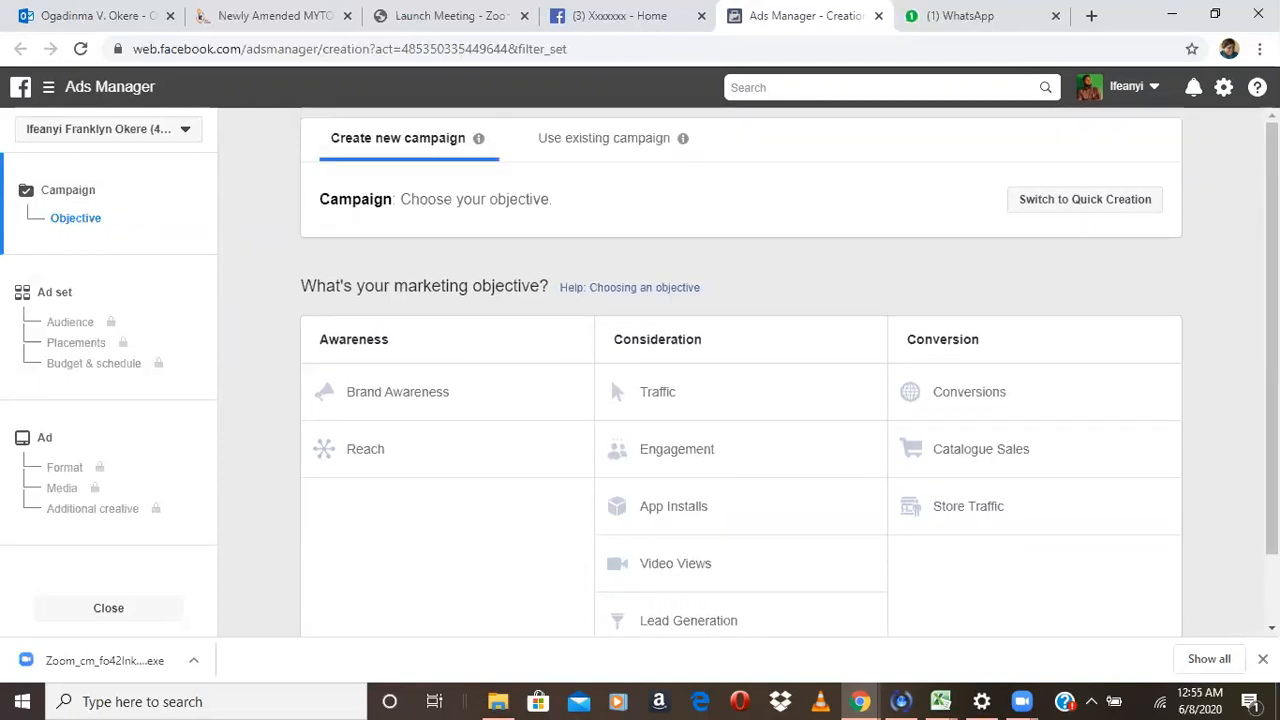
- Open the ad account's payment settings in Billing, view the form for adding a credit or debit card, and cancel it
left_click(48, 88)
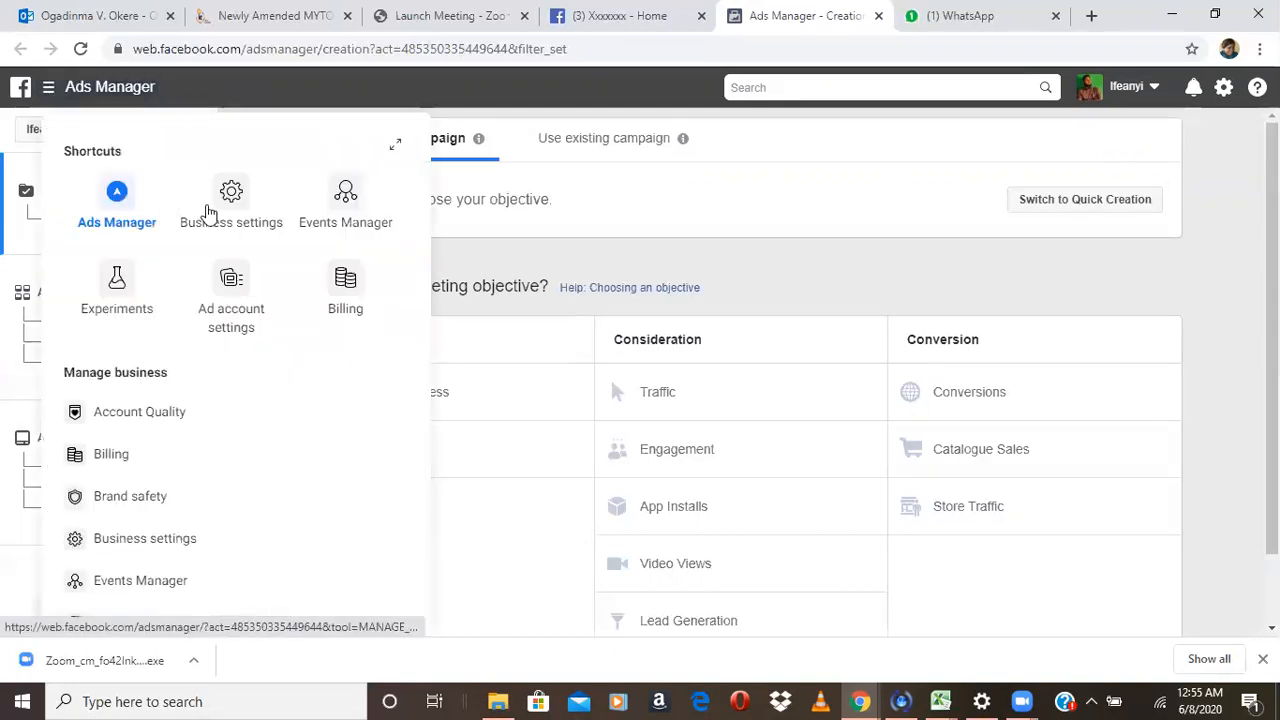
left_click(346, 284)
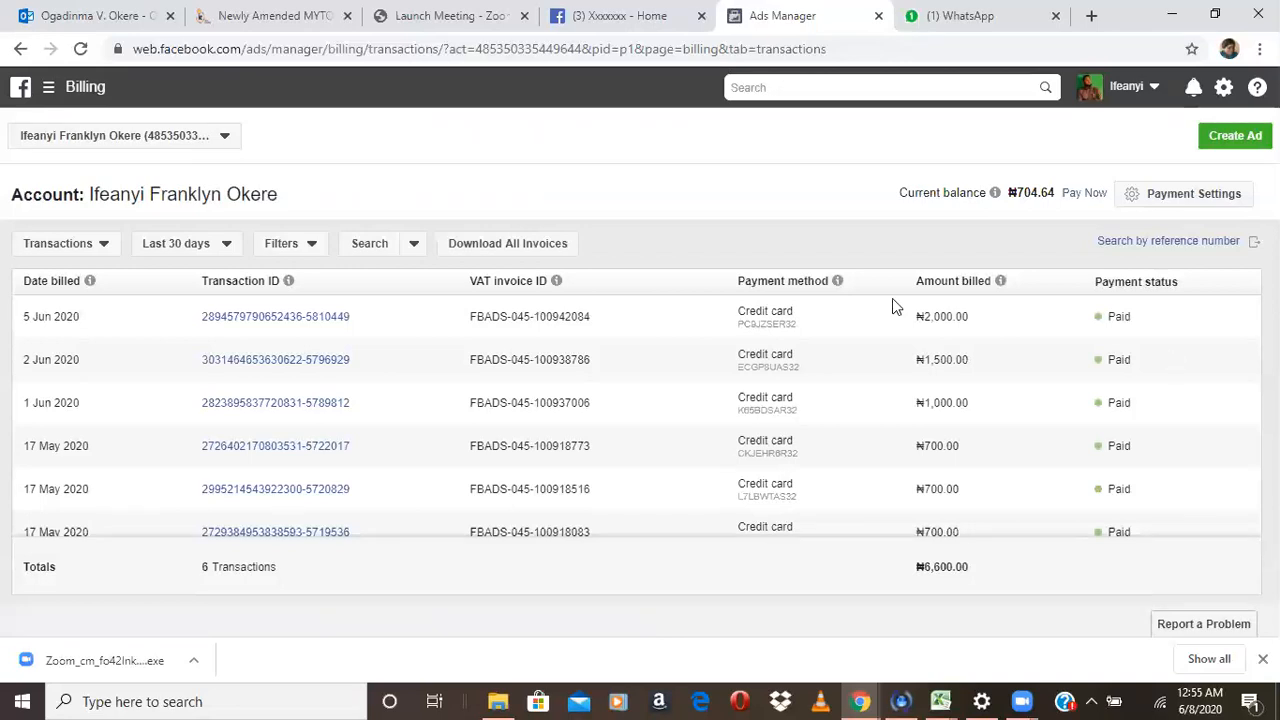
left_click(1168, 193)
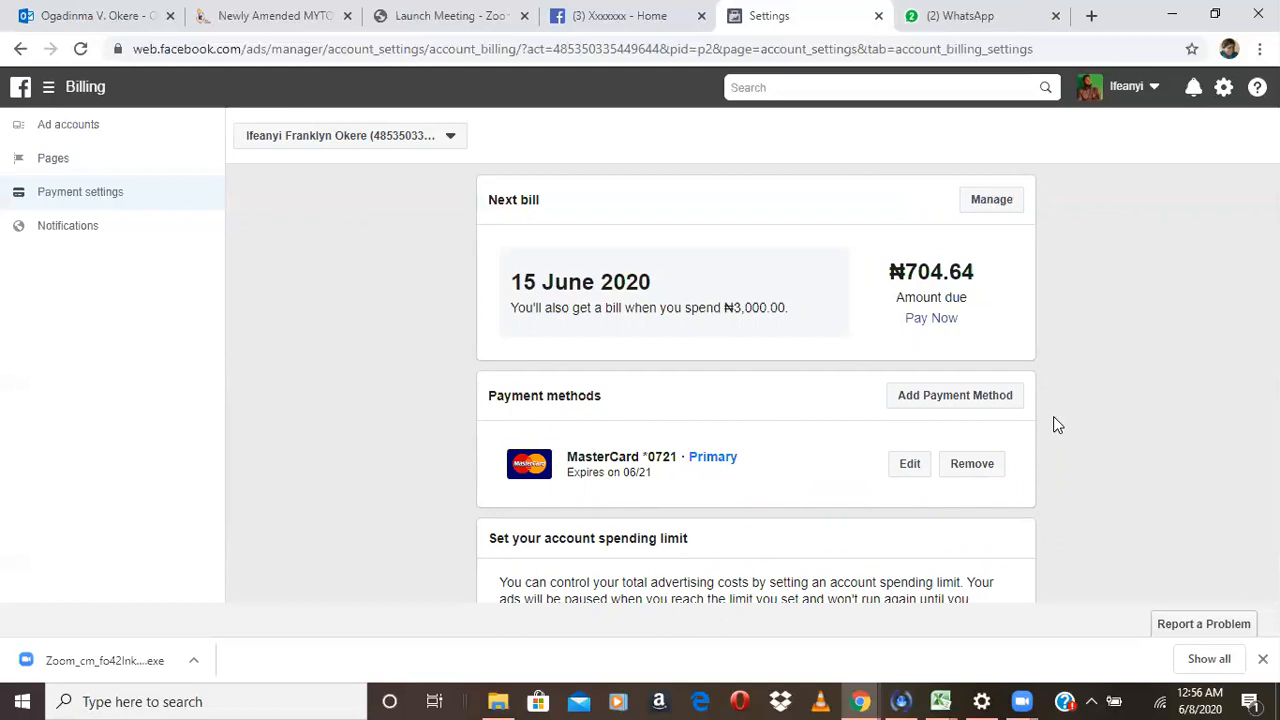
left_click(954, 396)
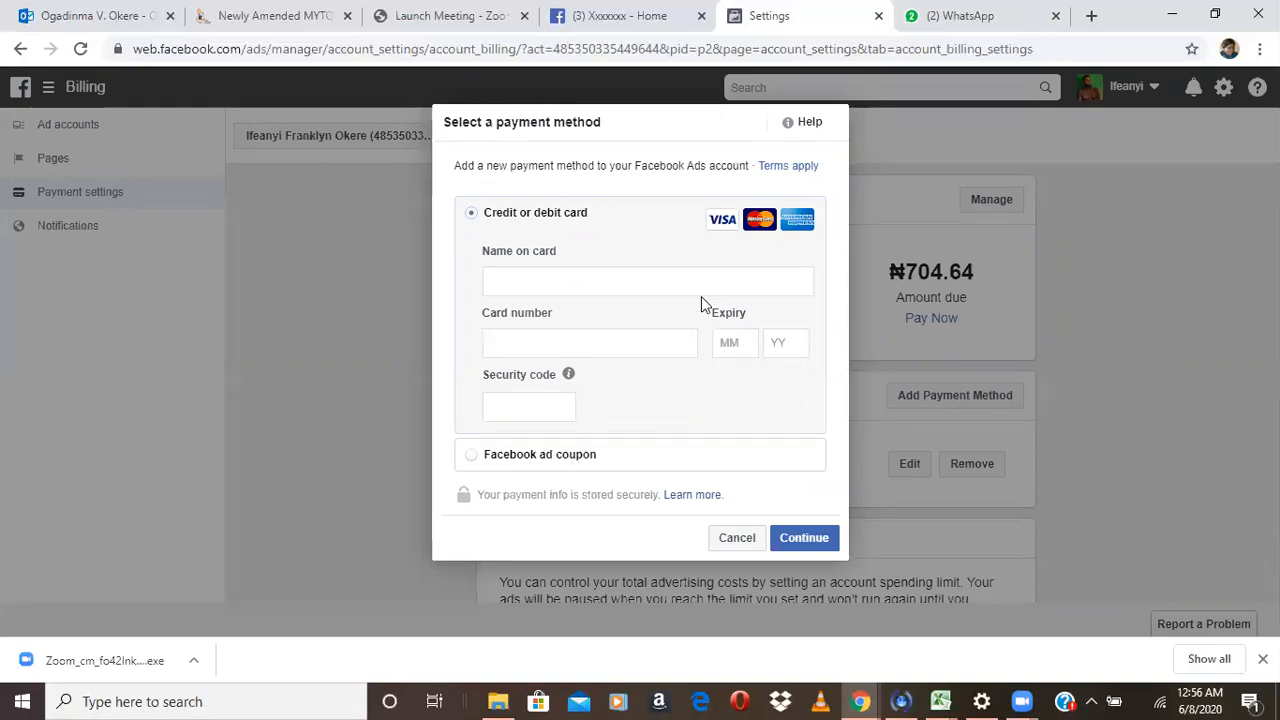
left_click(812, 549)
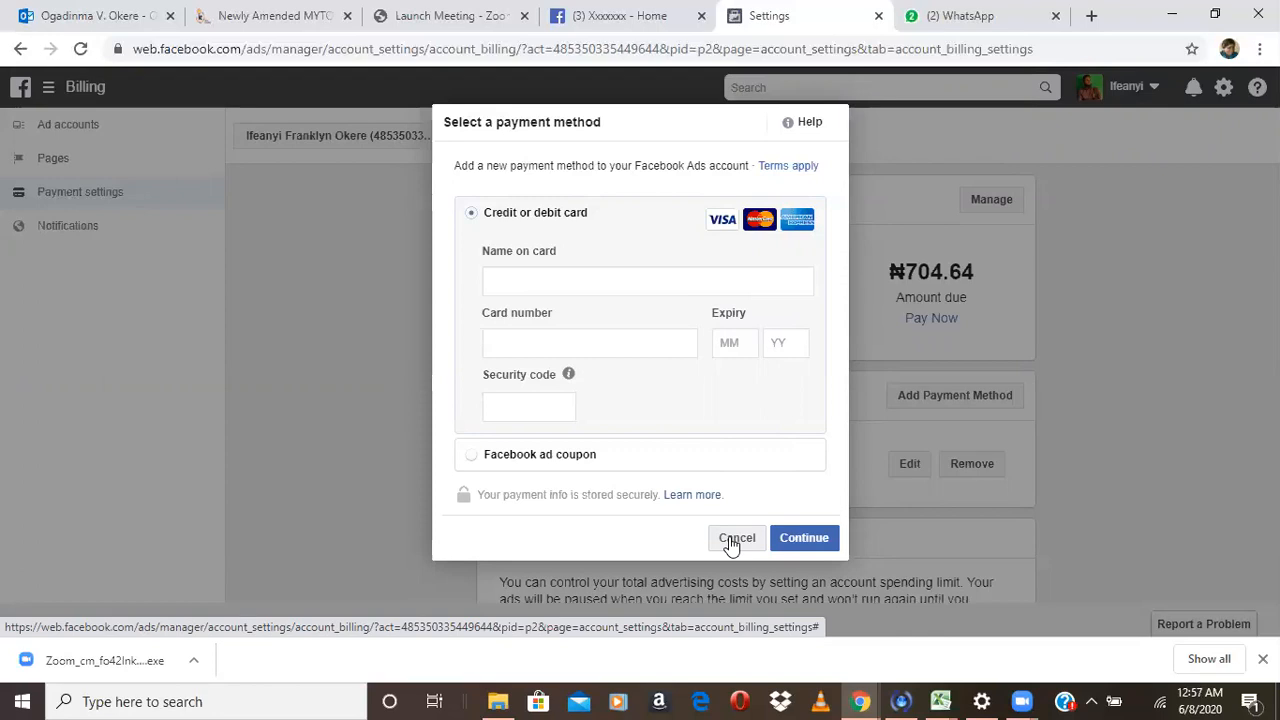
left_click(733, 540)
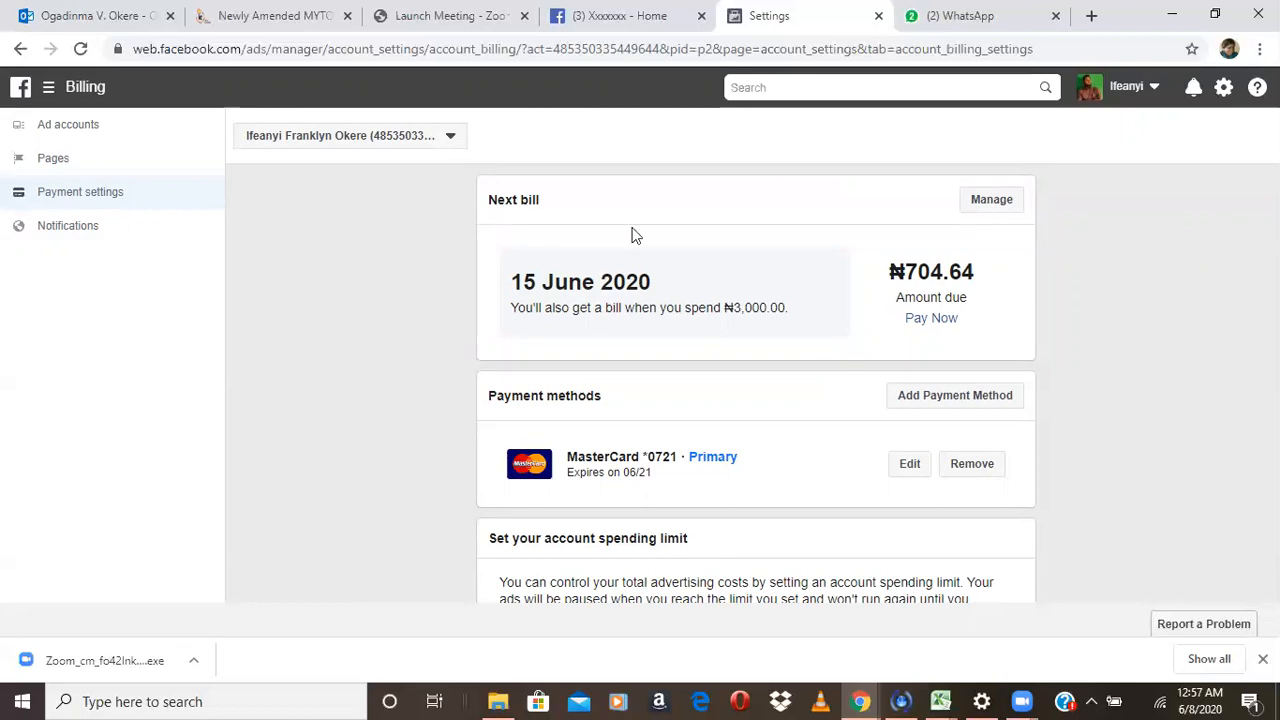
- Return to the campaign list in Ads Manager and start creating a new campaign
left_click(50, 89)
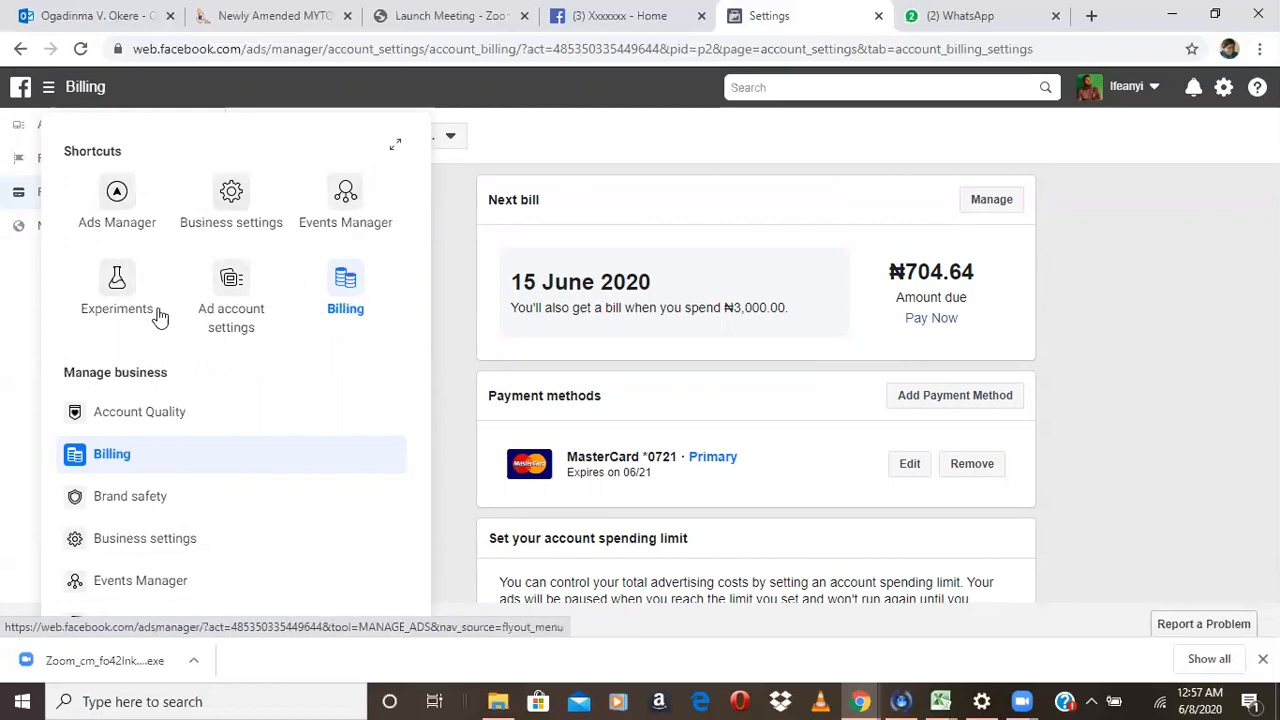
left_click(117, 193)
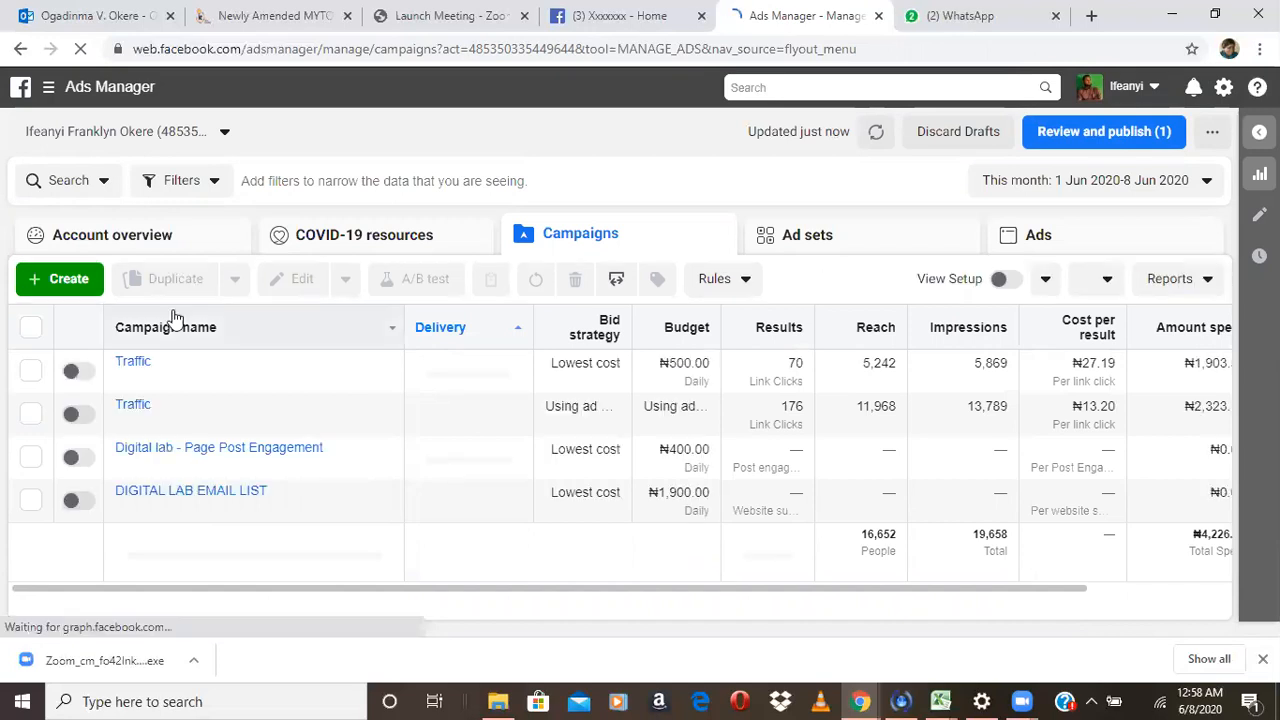
mouse_move(190, 443)
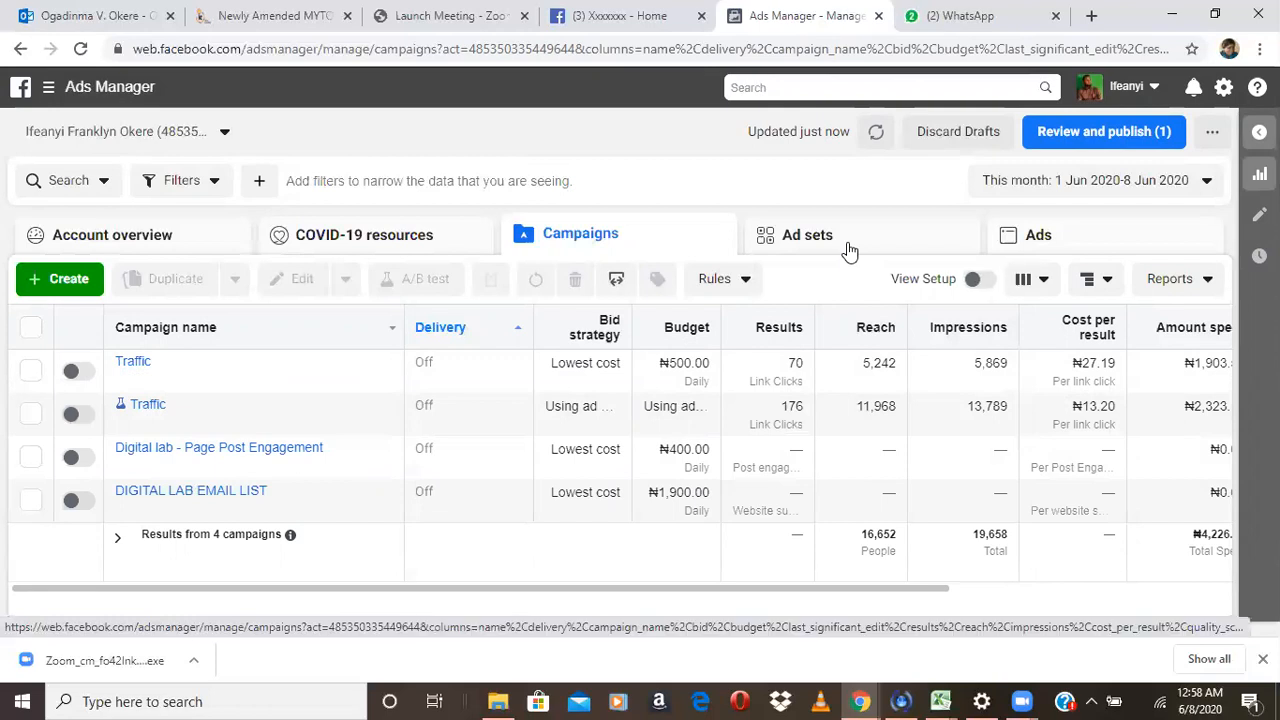
left_click(64, 286)
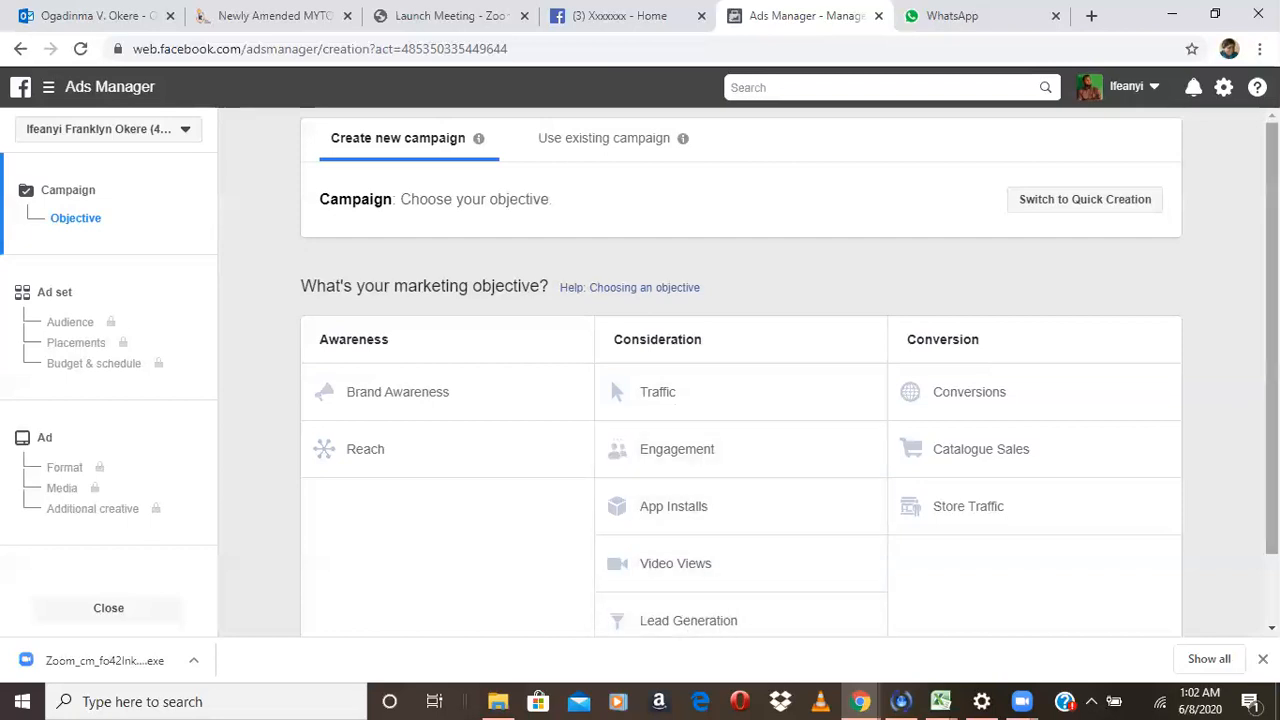
- Choose Engagement as the marketing objective and continue to the ad set with the default Post Engagement campaign settings
scroll(740, 372, "down", 2)
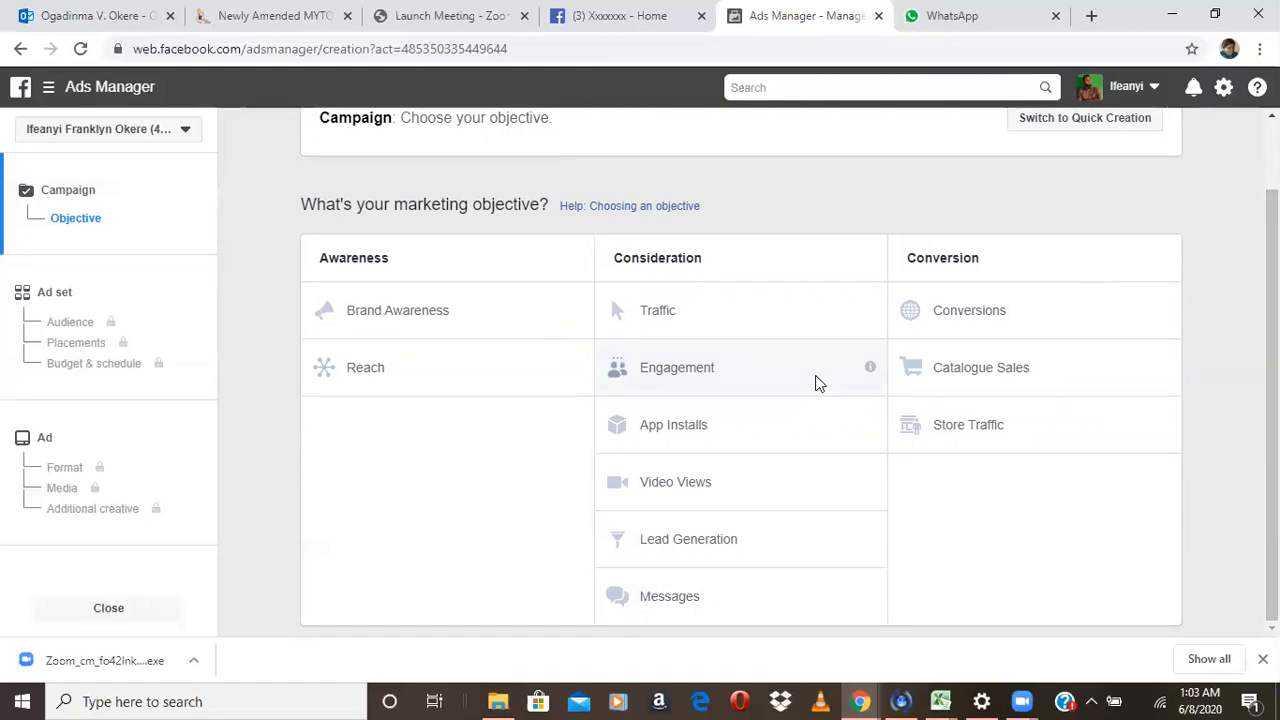
left_click(744, 371)
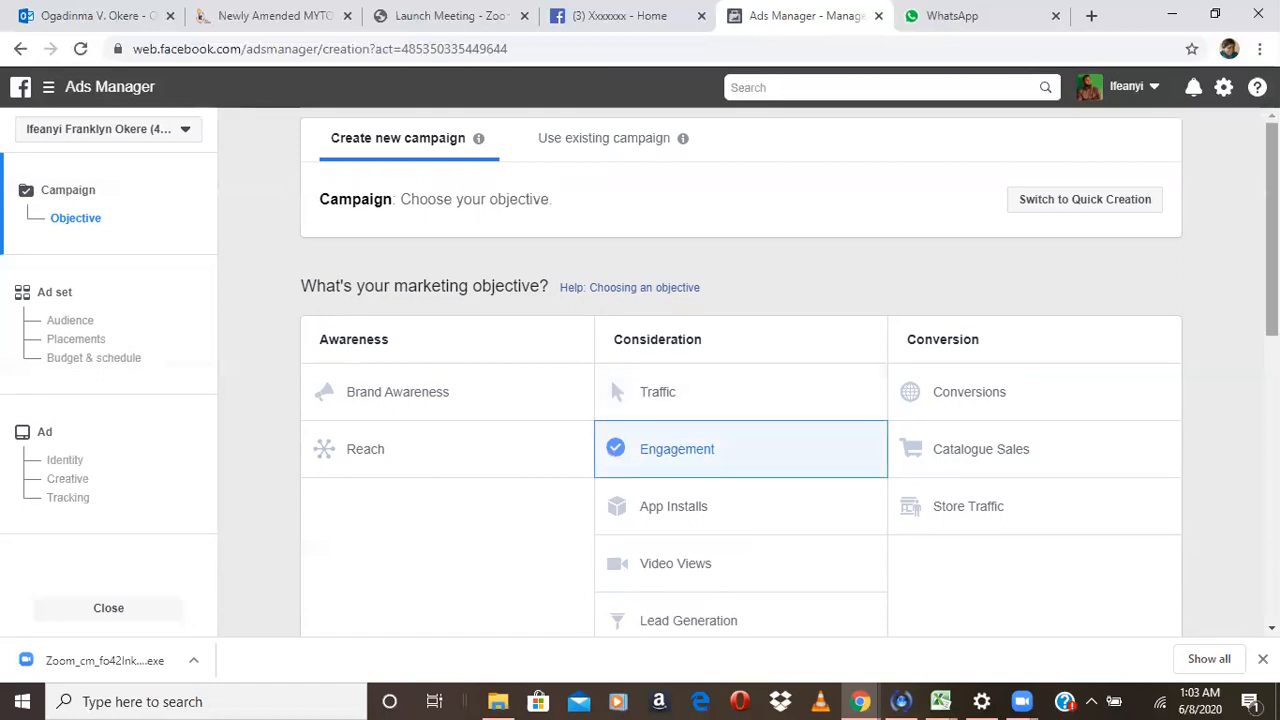
scroll(740, 380, "down", 2)
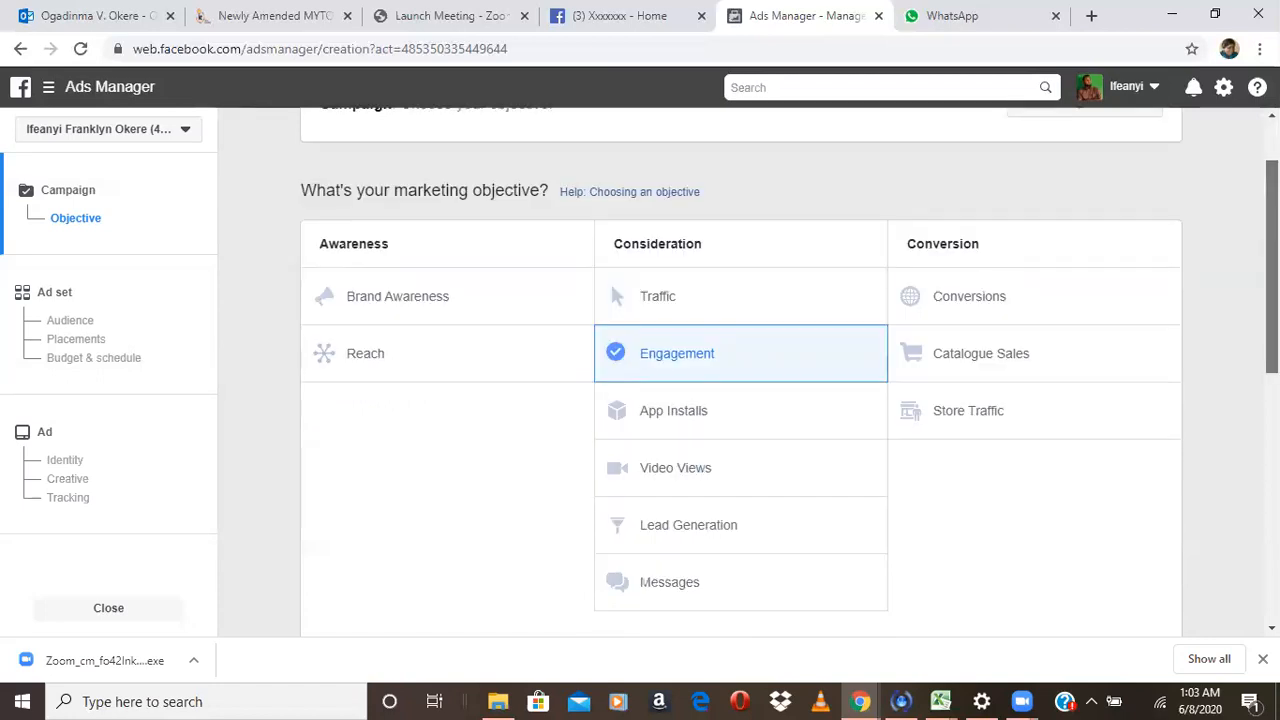
scroll(740, 380, "up", 1)
scroll(740, 380, "down", 2)
scroll(740, 380, "up", 2)
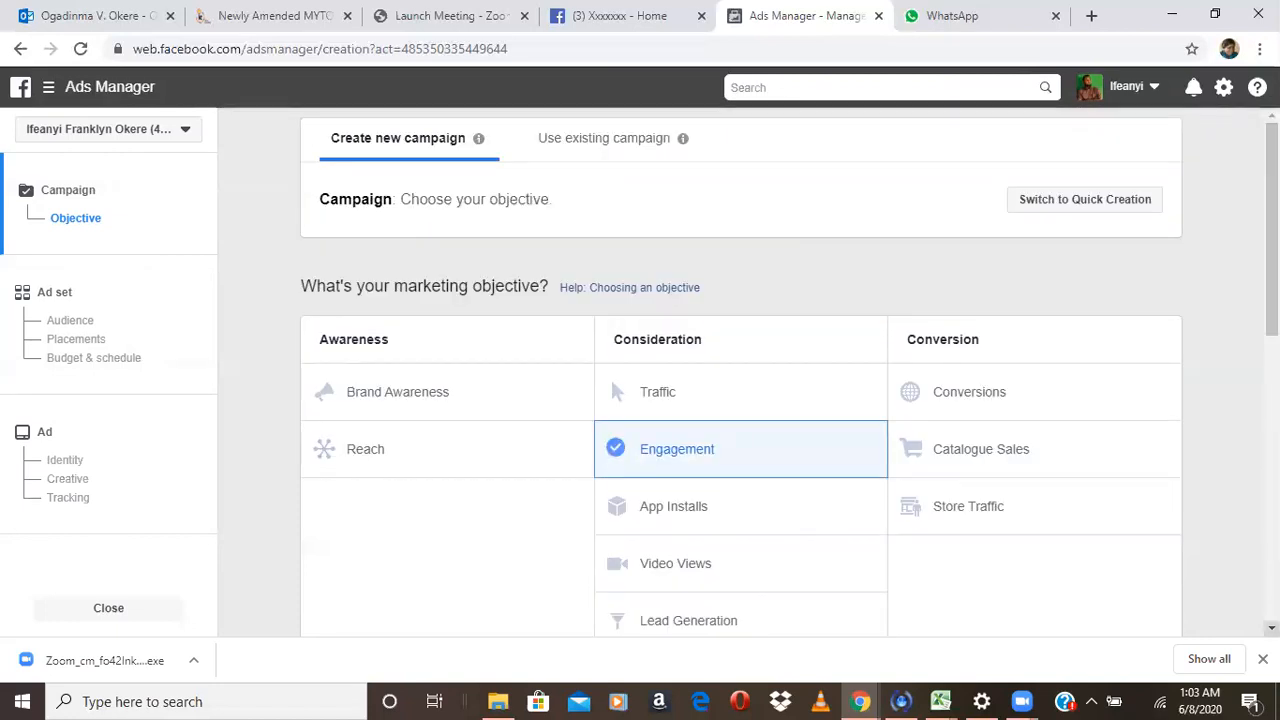
scroll(740, 380, "down", 5)
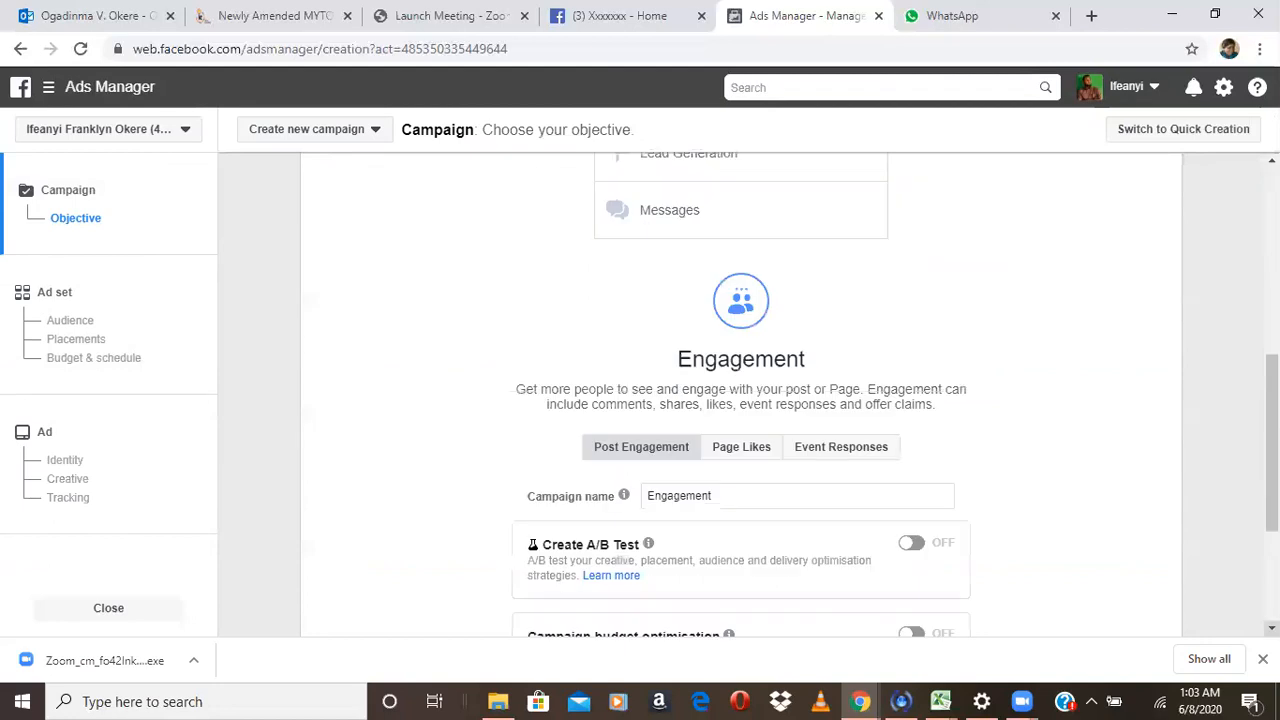
scroll(740, 395, "down", 2)
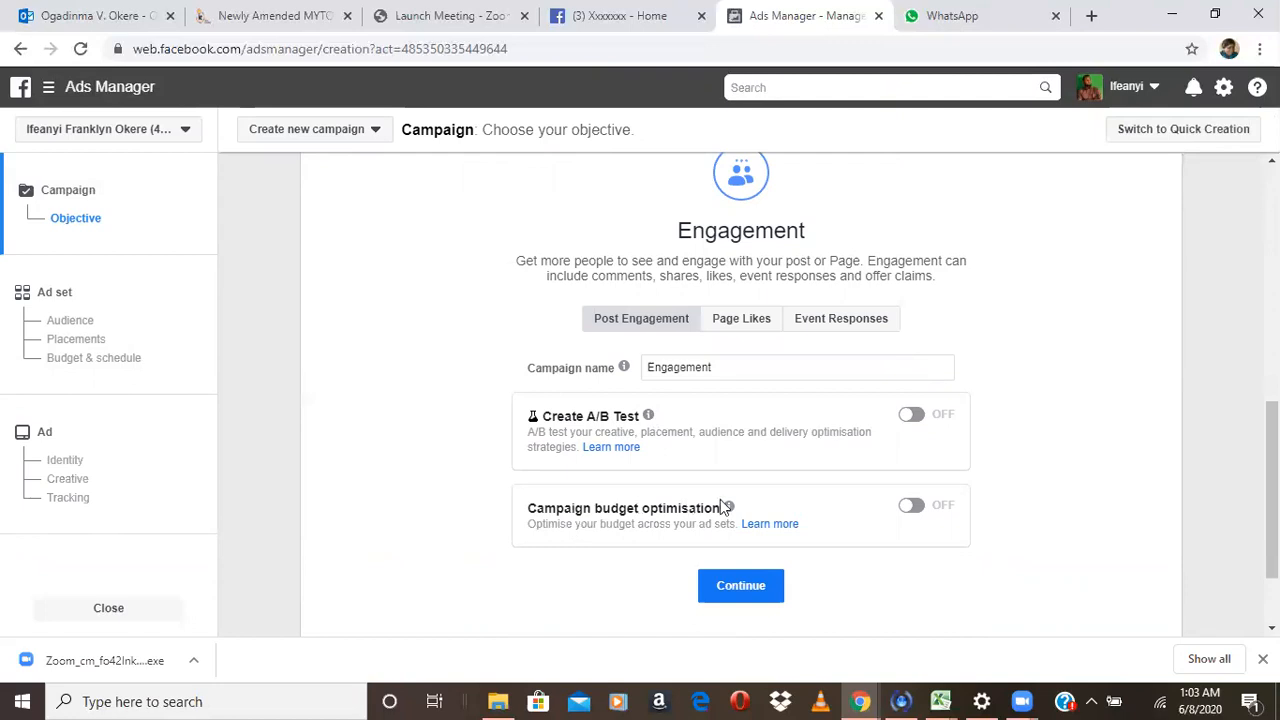
mouse_move(742, 510)
left_click(752, 598)
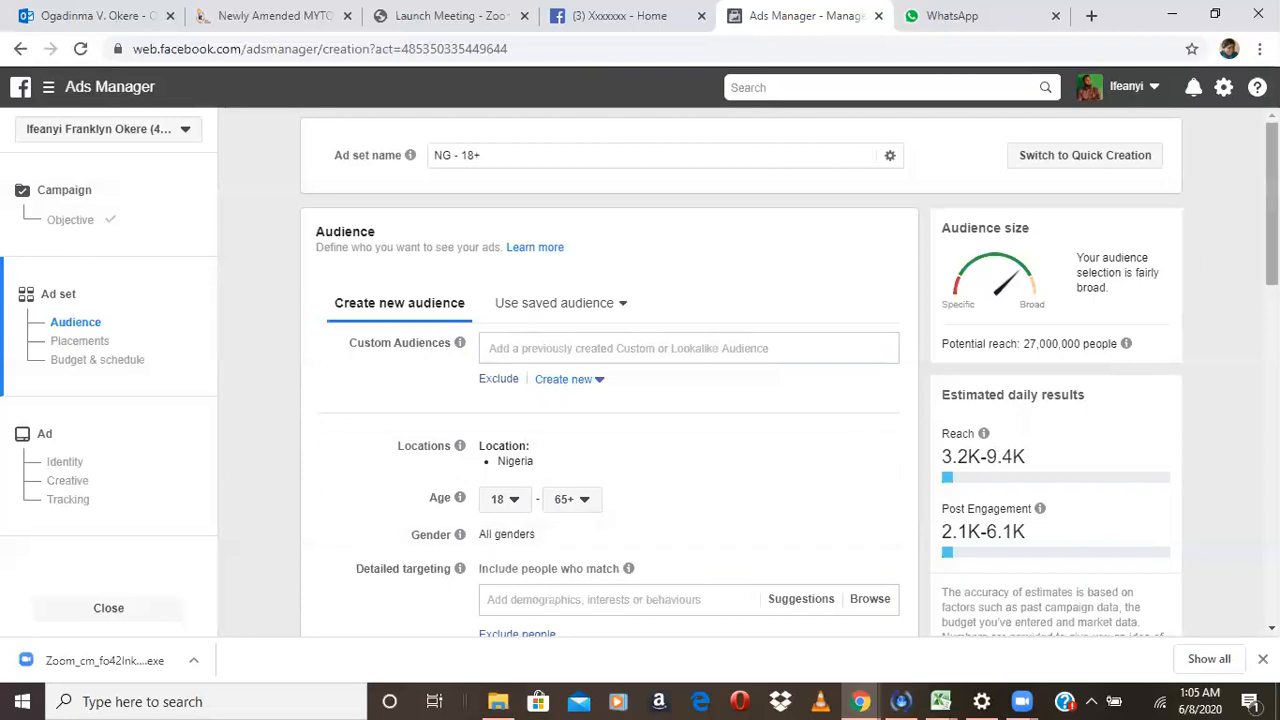
- Review the ad set's audience settings and reveal the additional language and connection options
left_click_drag(1272, 203, 1272, 291)
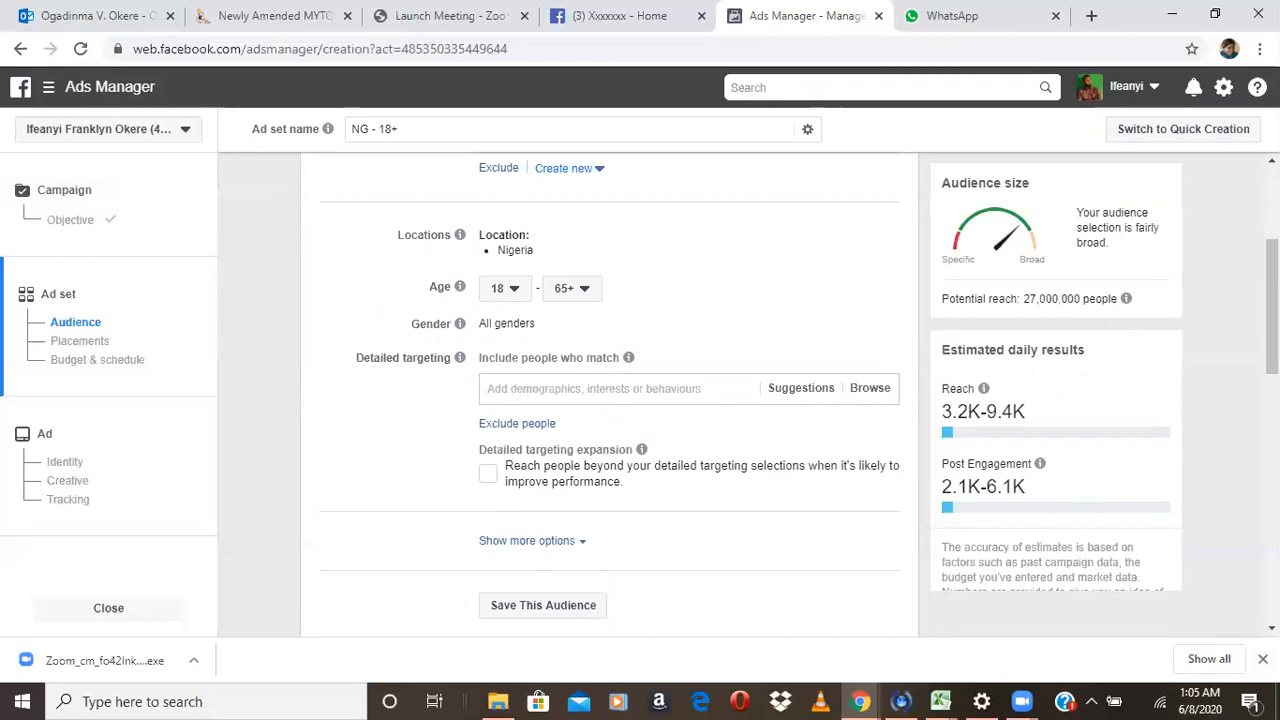
left_click(1272, 628)
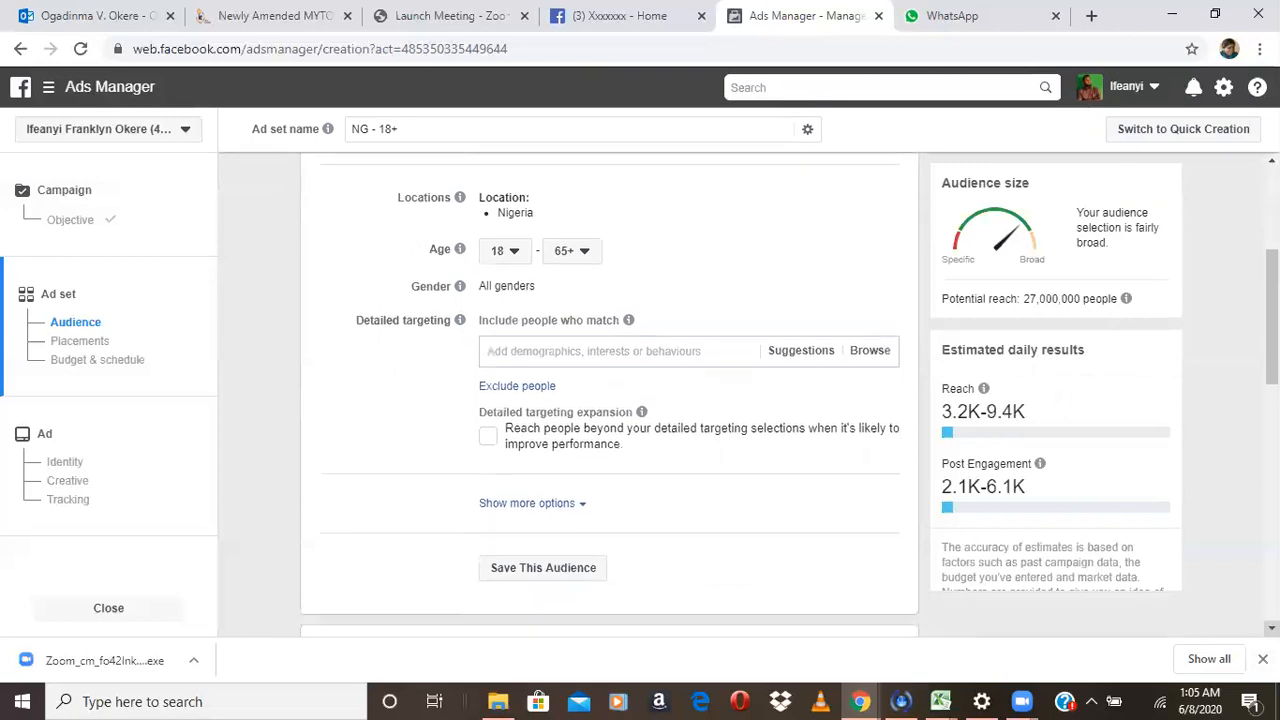
left_click(1272, 628)
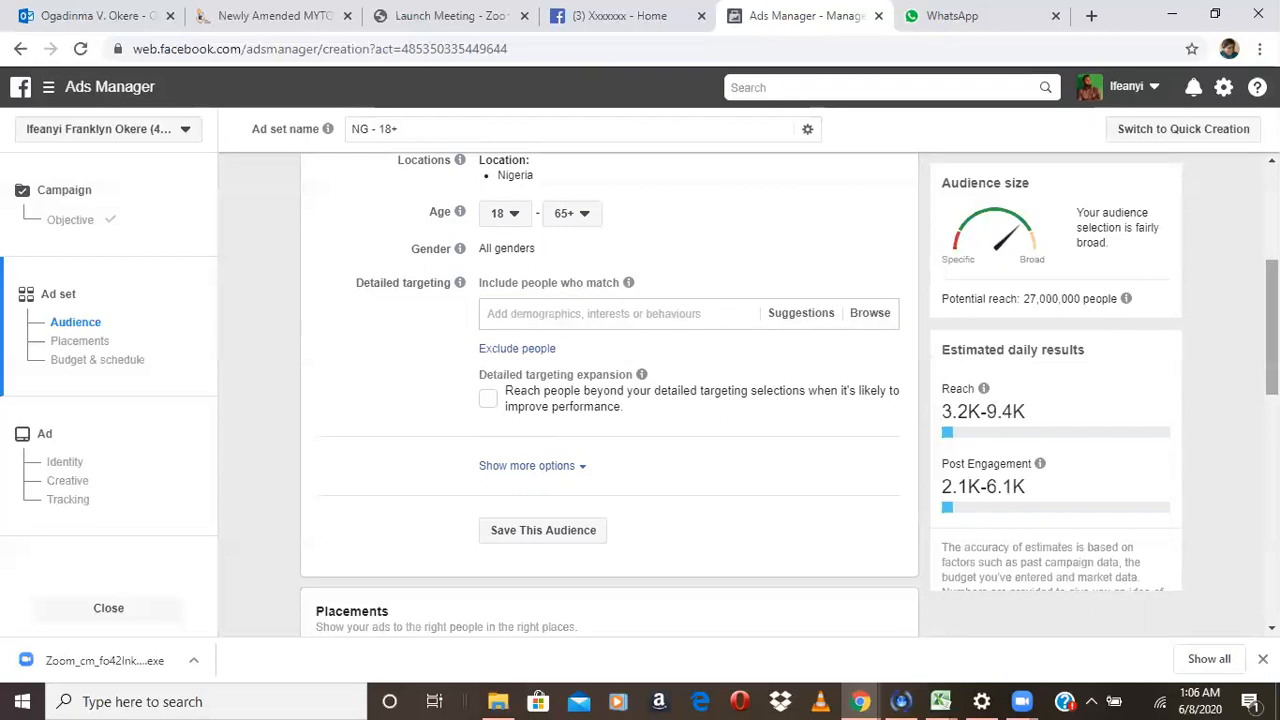
scroll(716, 285, "down", 2)
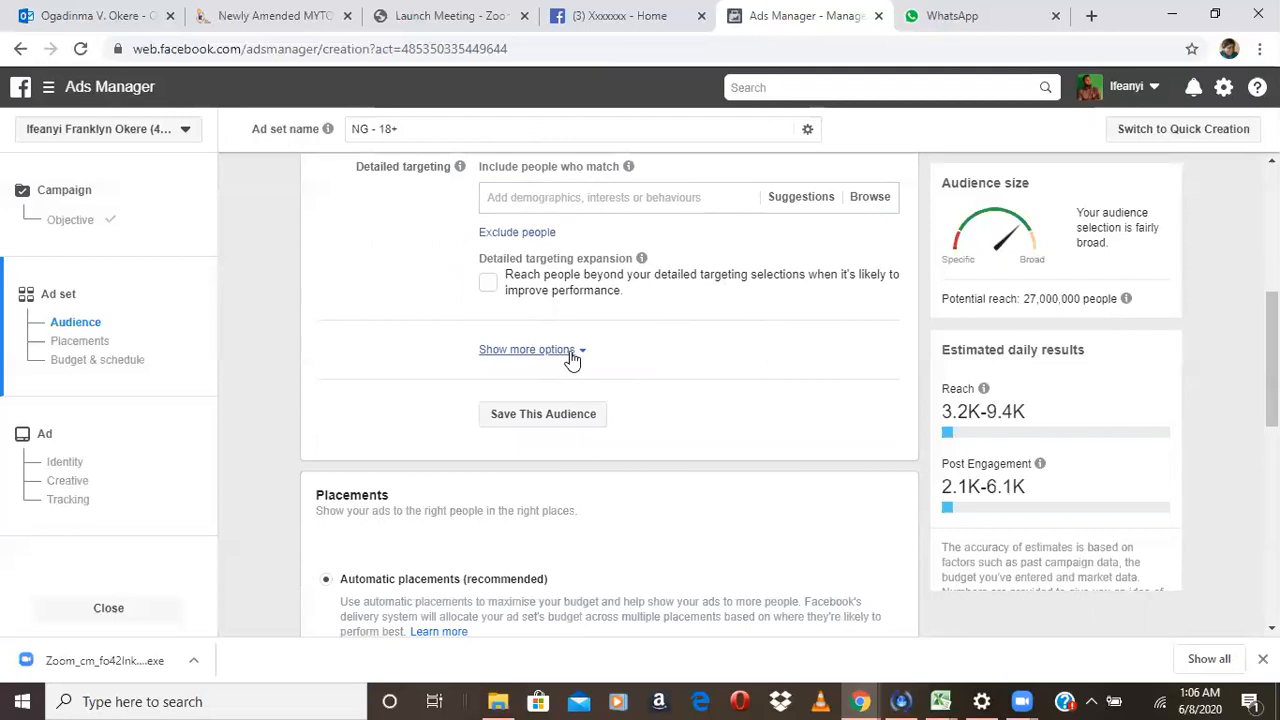
left_click(570, 352)
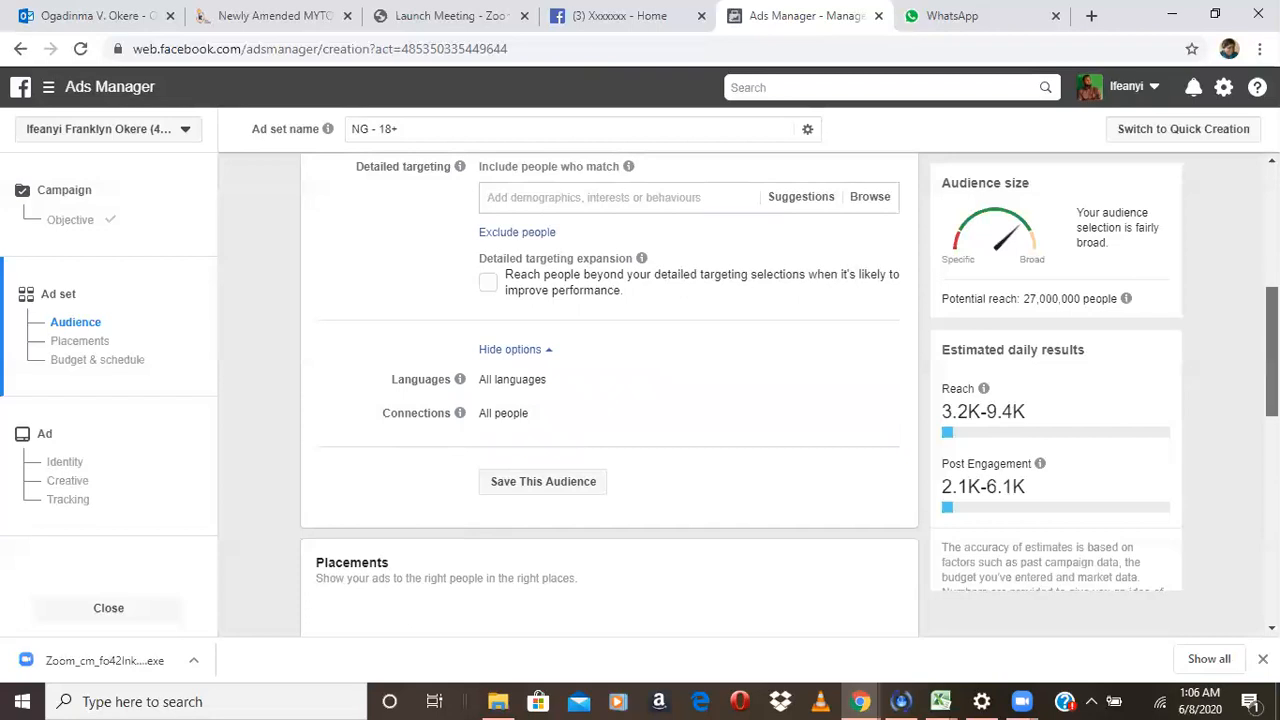
- Review placements, budget and schedule, then continue to the ad setup with the default values
scroll(1272, 350, "down", 3)
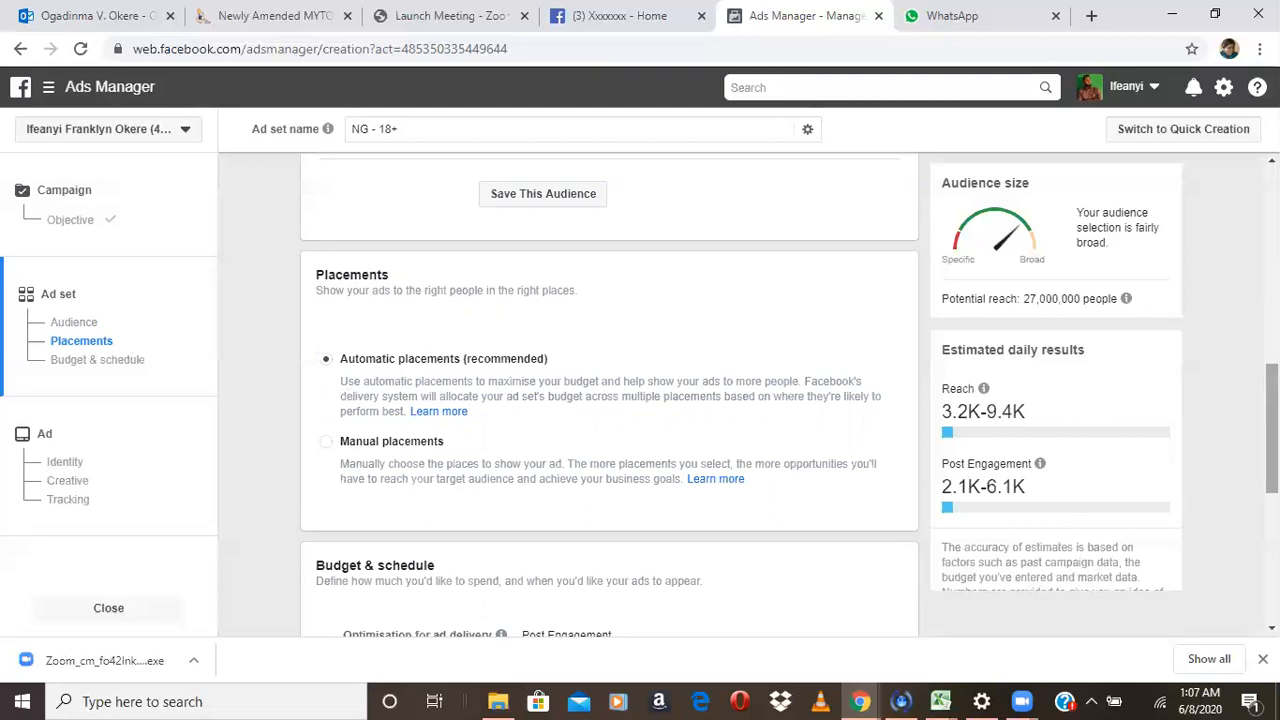
left_click_drag(1272, 429, 1272, 524)
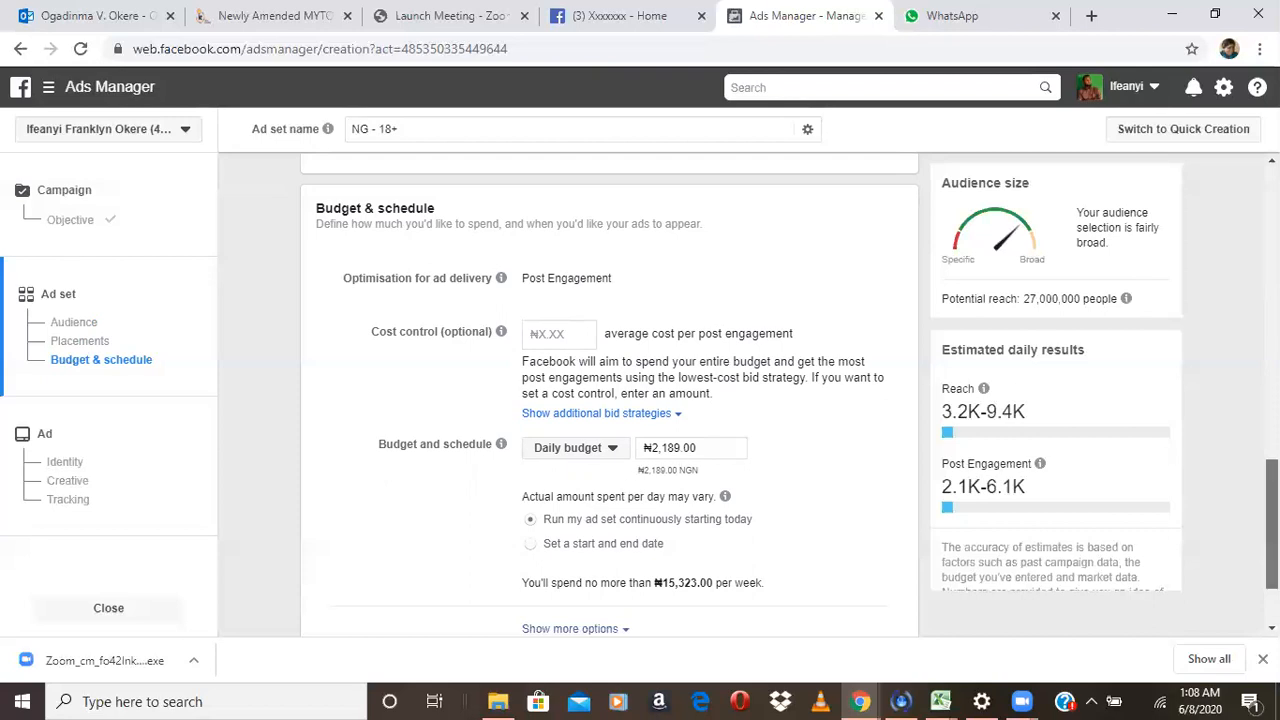
scroll(1272, 525, "down", 2)
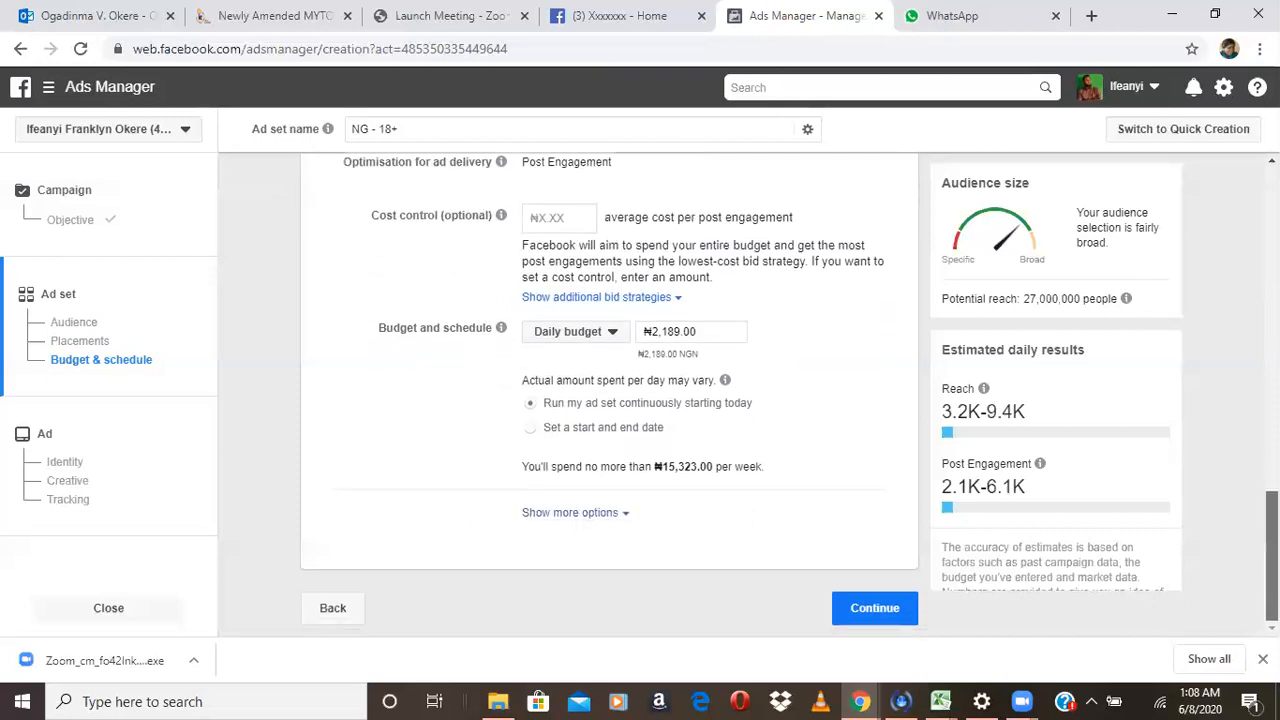
scroll(789, 396, "up", 1)
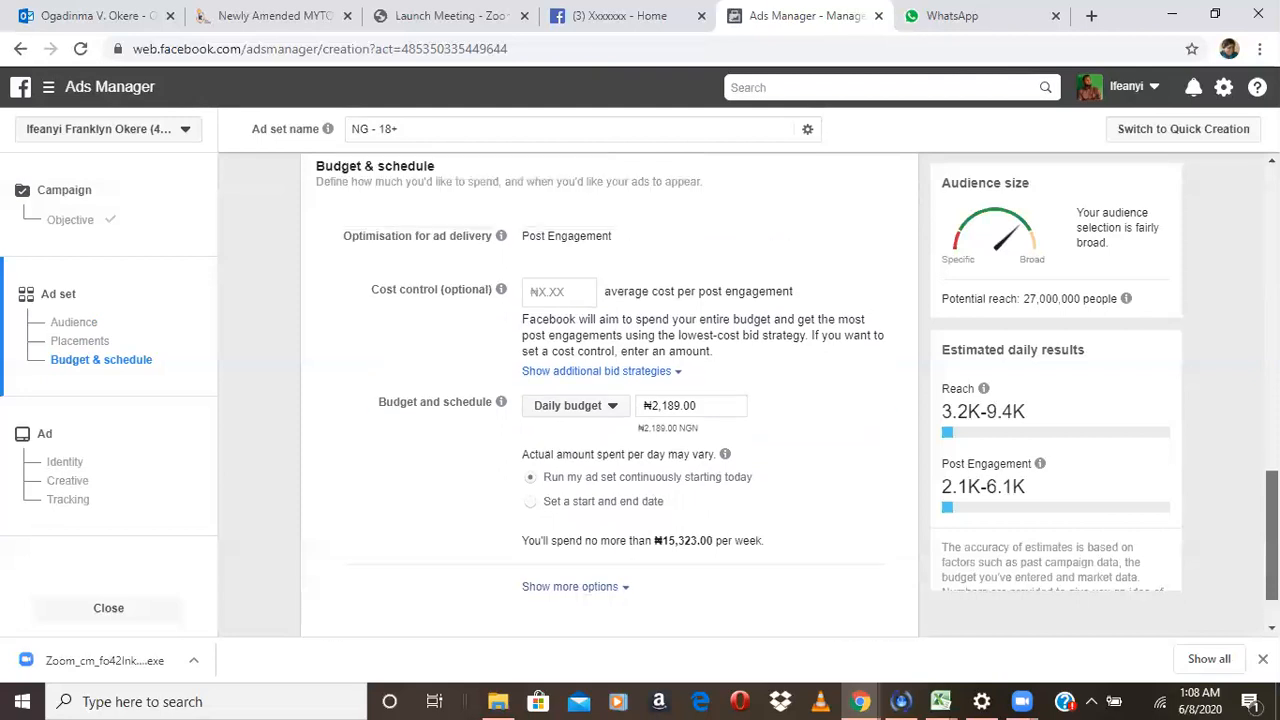
scroll(789, 396, "down", 1)
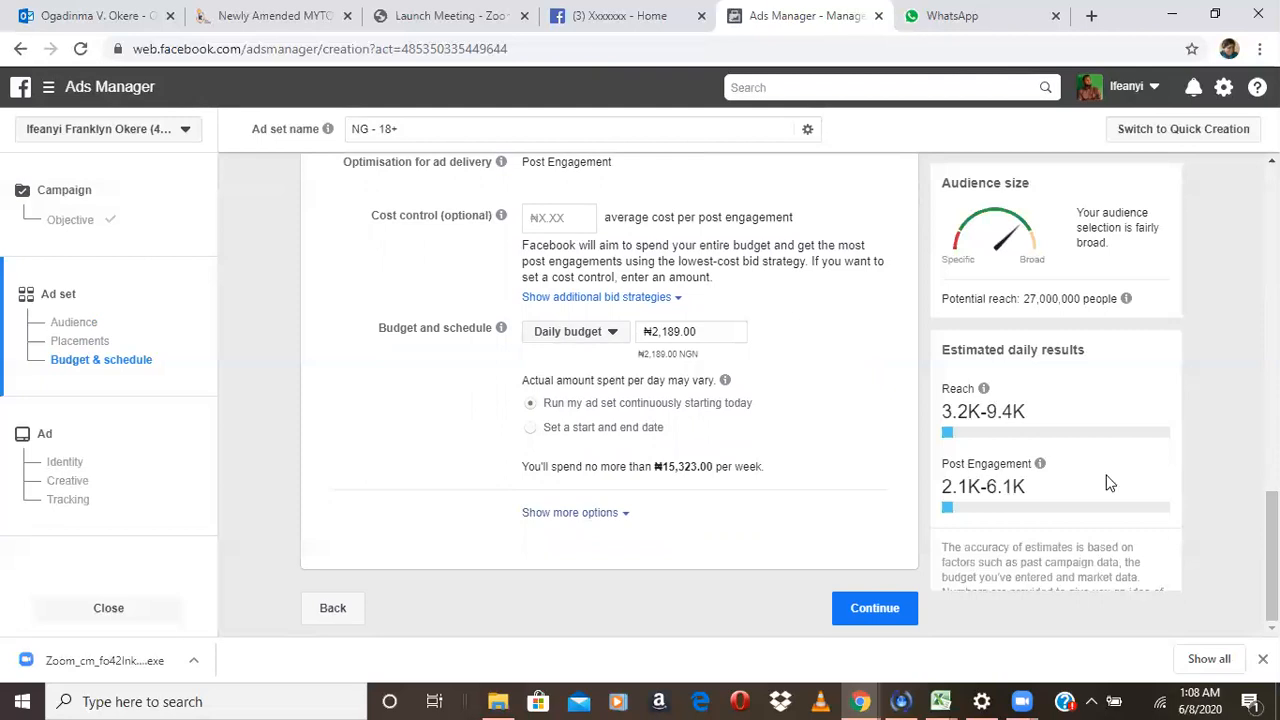
left_click(877, 612)
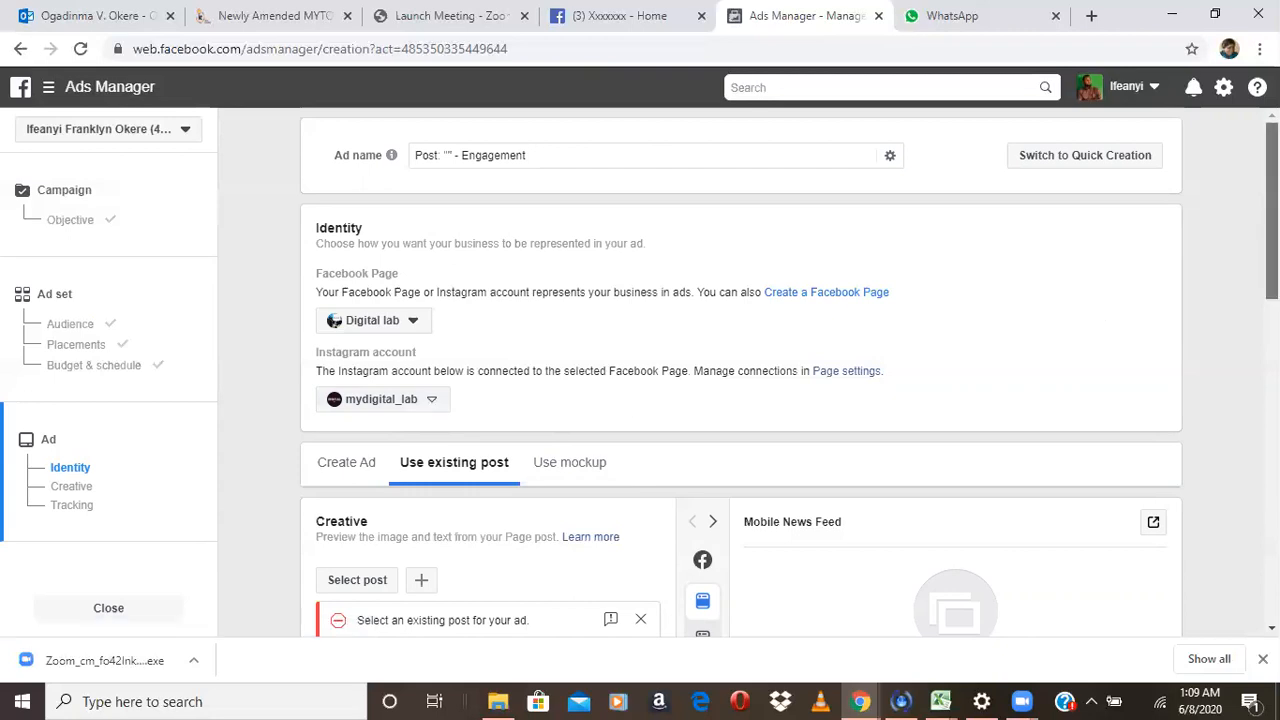
- Check the ad's identity and creative sections, and switch from using an existing post to creating a new ad
mouse_move(1272, 210)
left_mouse_down()
mouse_move(1272, 325)
mouse_move(1272, 212)
left_mouse_up()
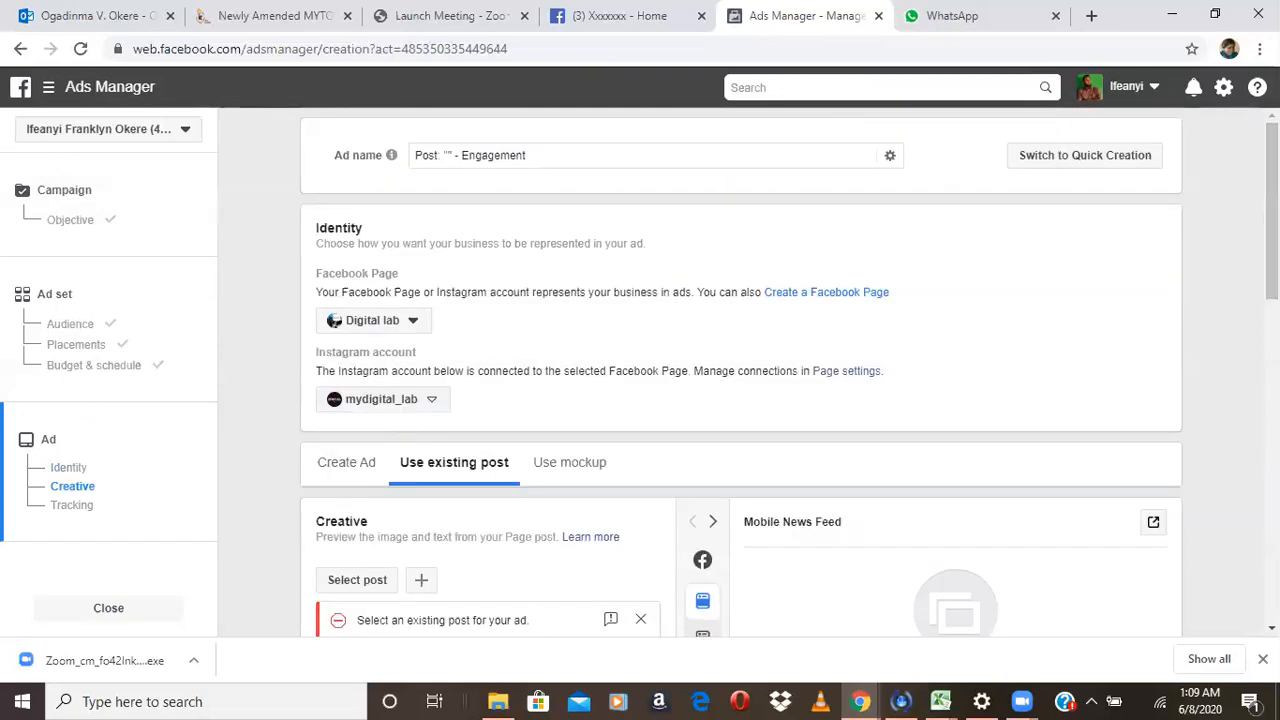
scroll(1272, 628, "down", 3)
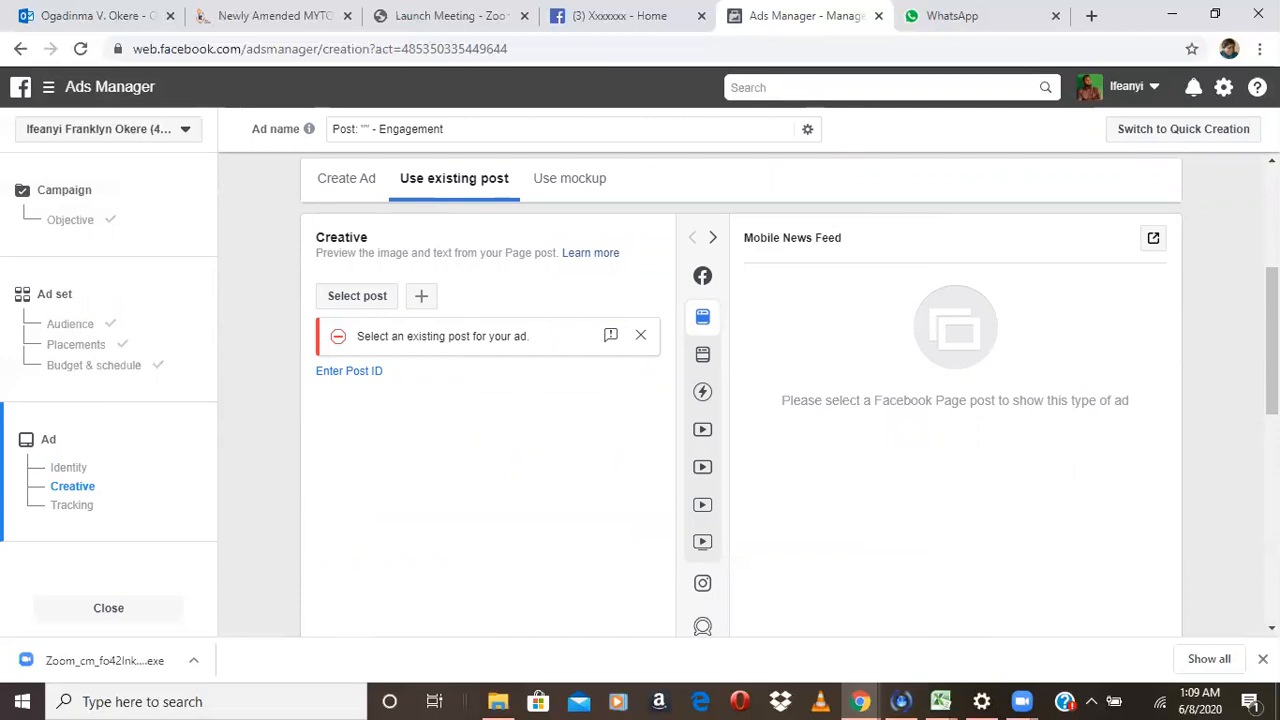
scroll(740, 395, "up", 2)
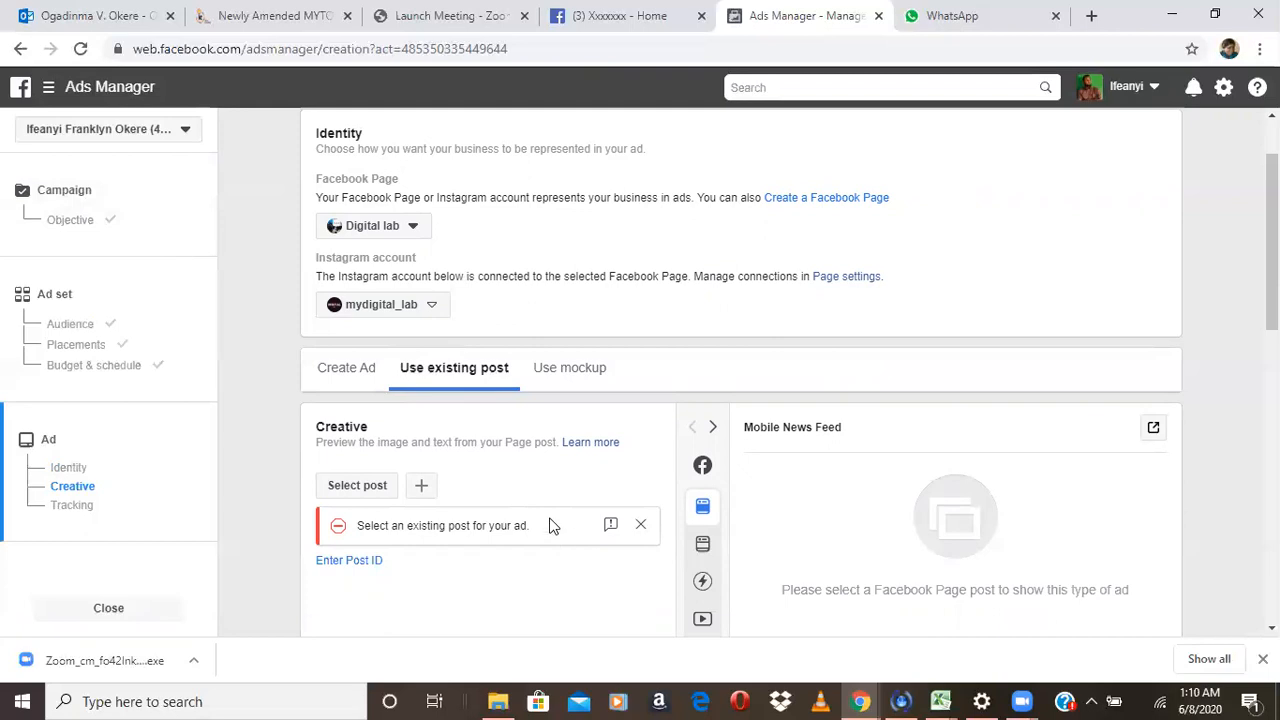
left_click(350, 370)
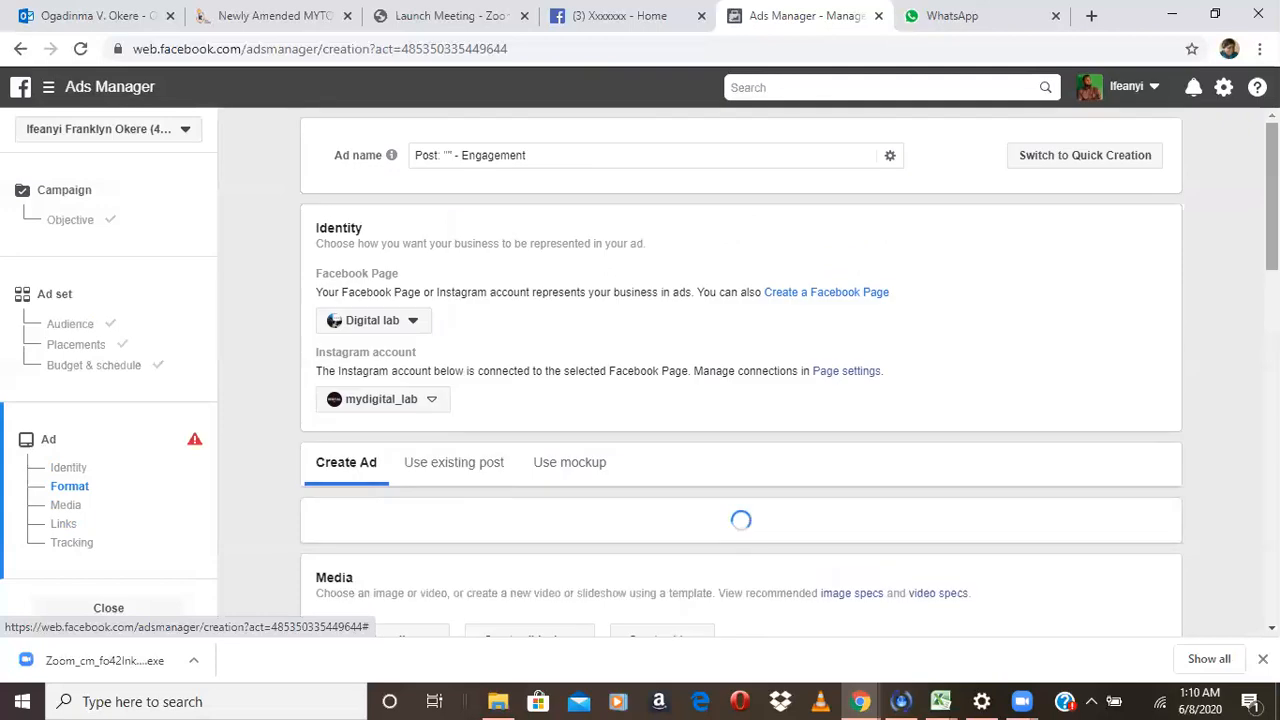
- Review the new ad's Single image or video format, Instant Experience option and media choices
left_click_drag(1272, 185, 1272, 266)
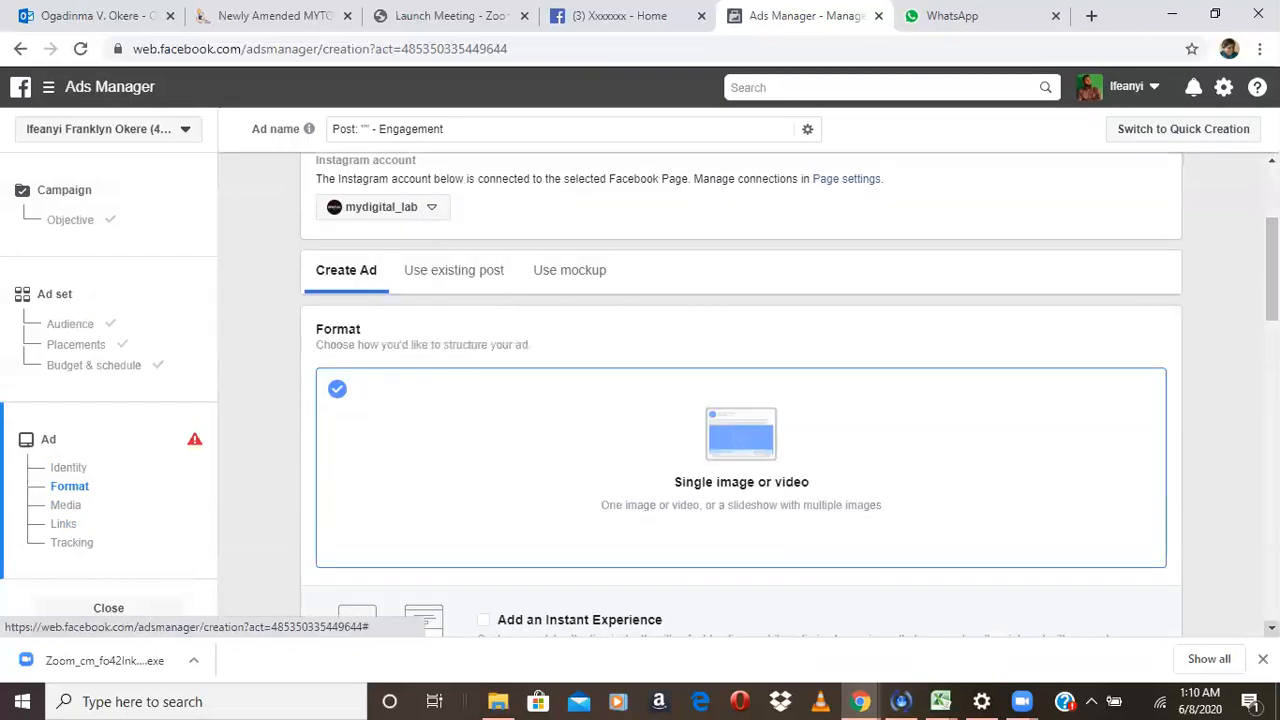
left_click(1272, 628)
left_click(1272, 628)
left_click(1272, 628)
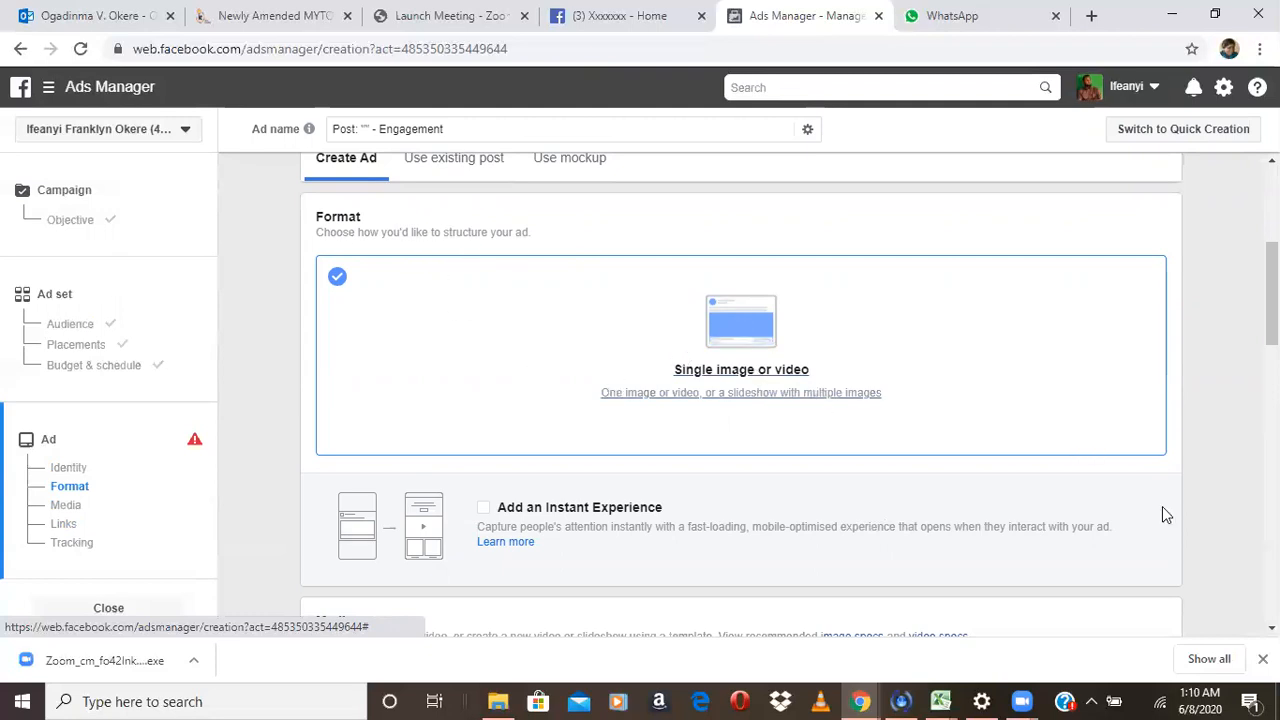
scroll(740, 395, "down", 3)
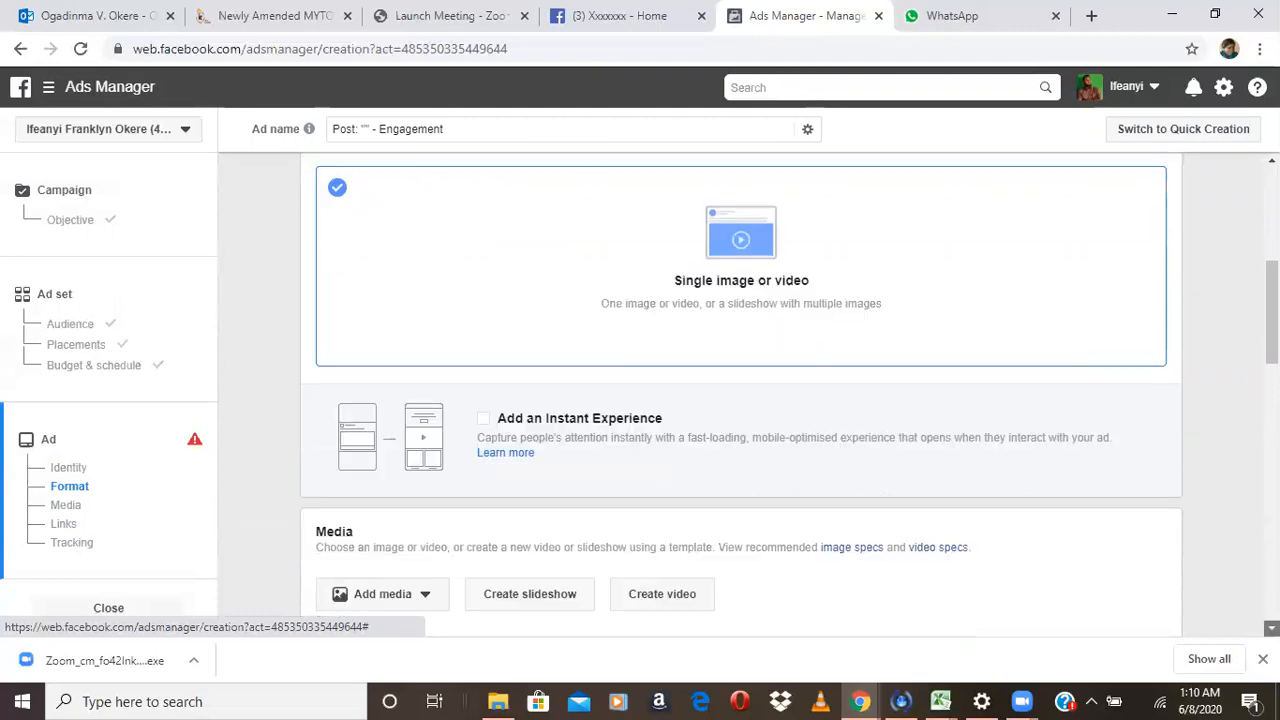
scroll(990, 466, "down", 2)
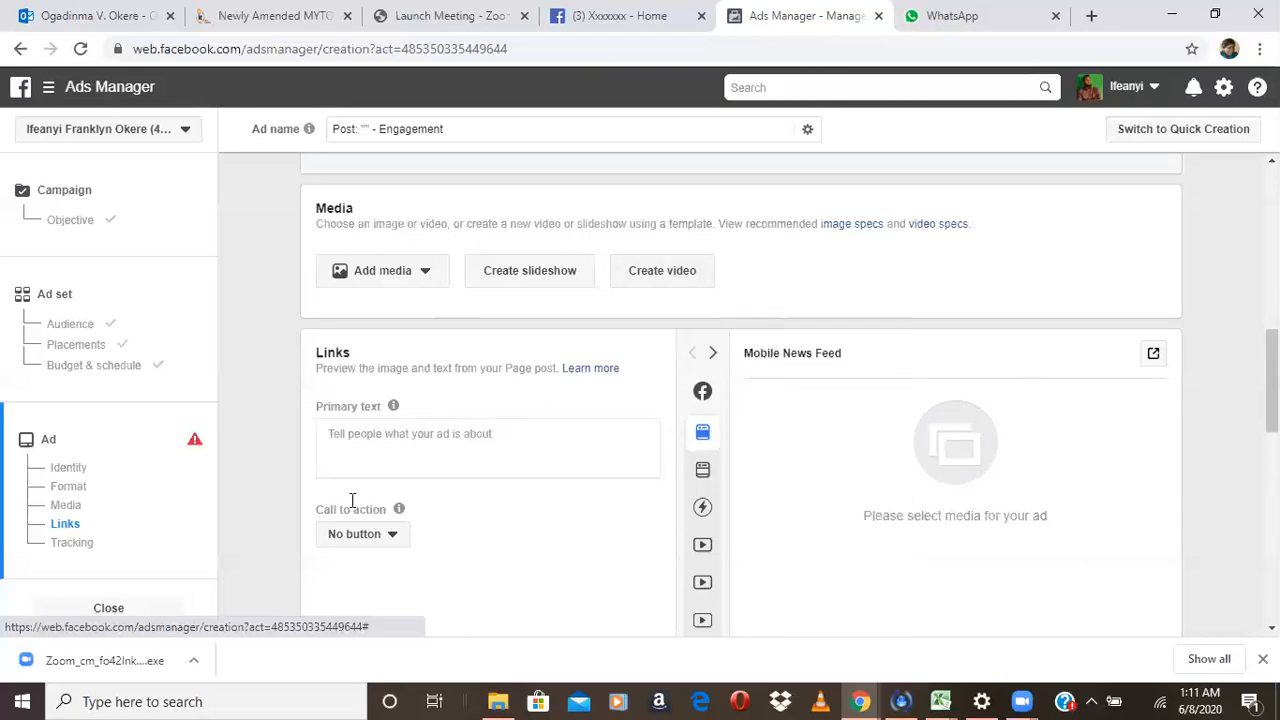
- Examine the available call-to-action buttons, keep No button, and place the cursor in the ad's primary text field
left_click(393, 537)
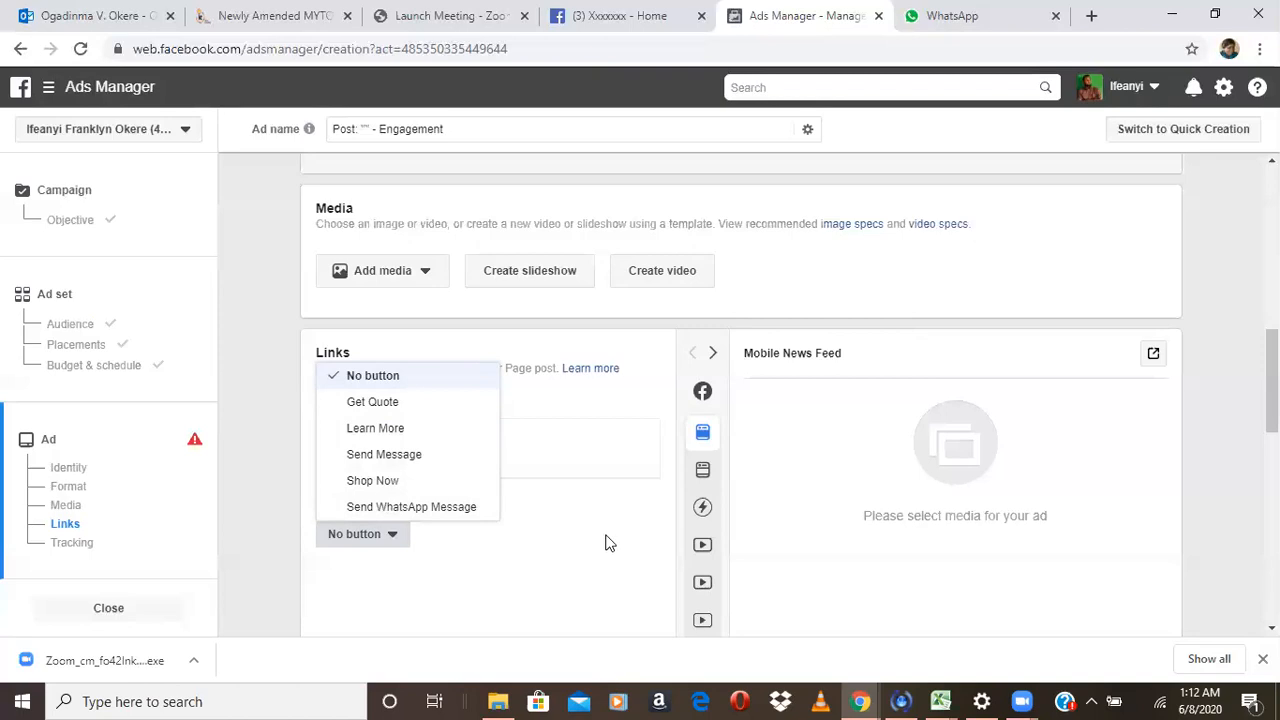
left_click(474, 580)
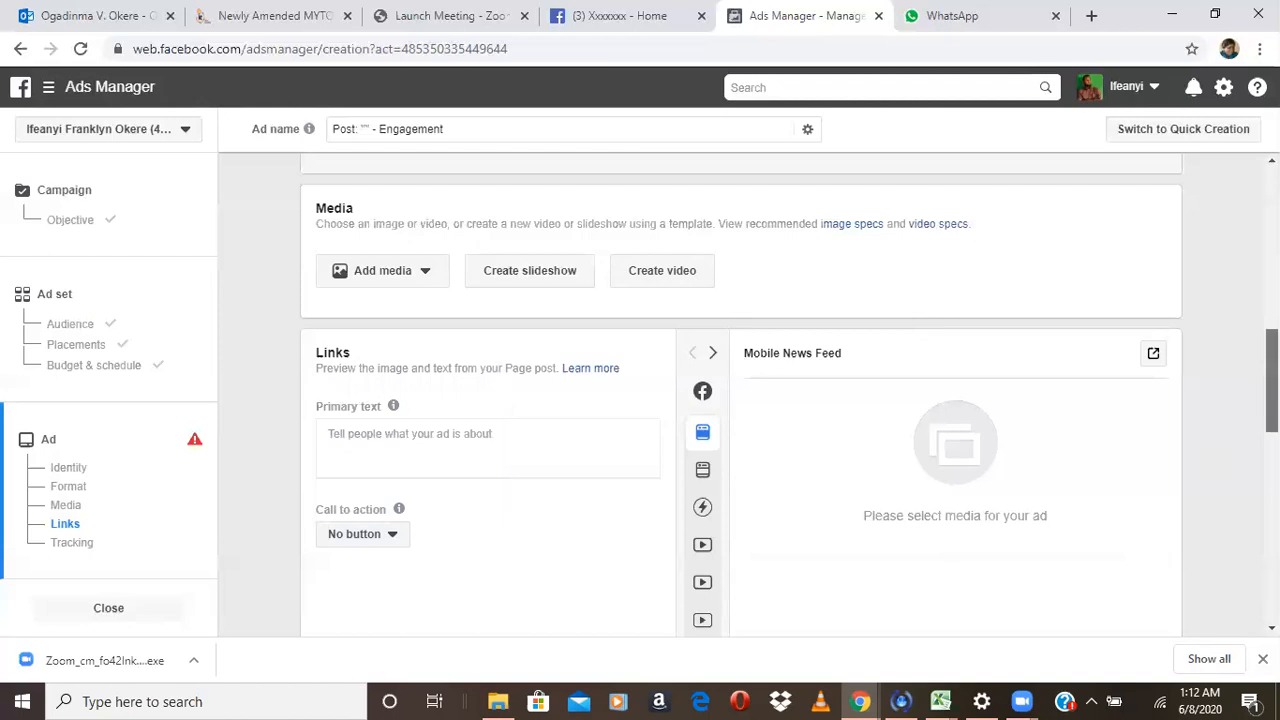
mouse_move(1272, 380)
left_mouse_down()
mouse_move(1272, 401)
mouse_move(1272, 387)
left_mouse_up()
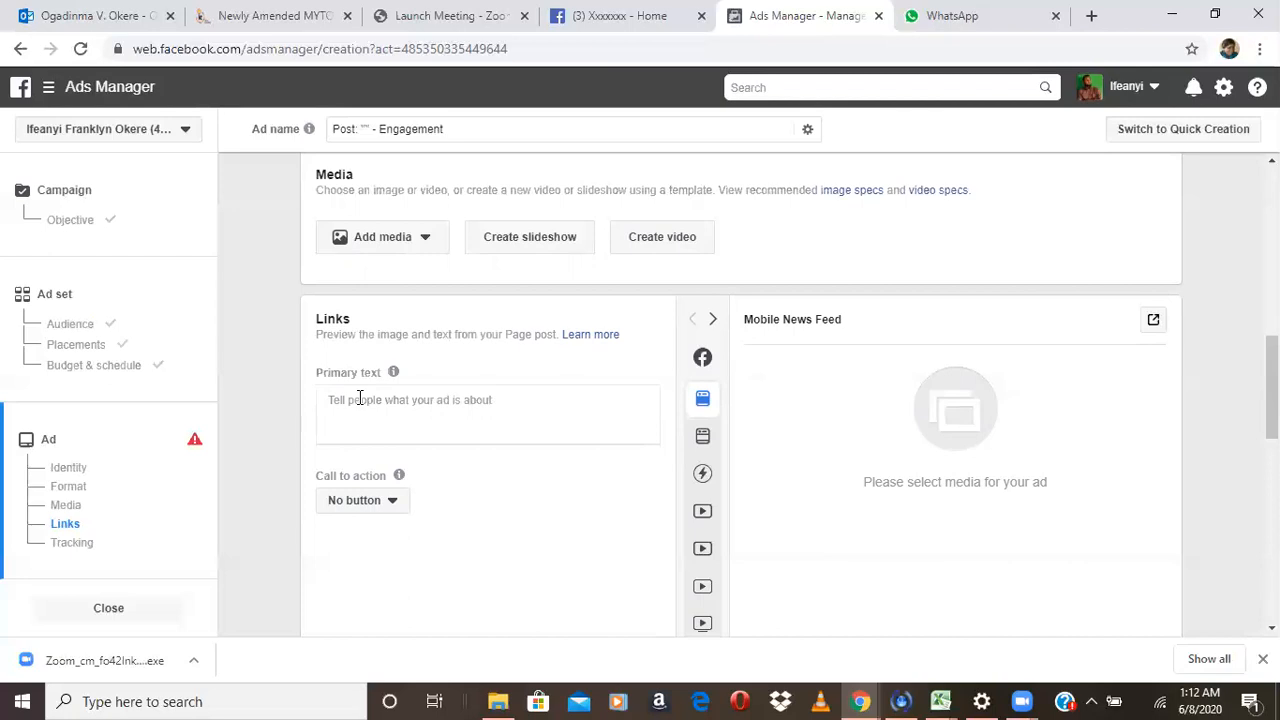
left_click(360, 399)
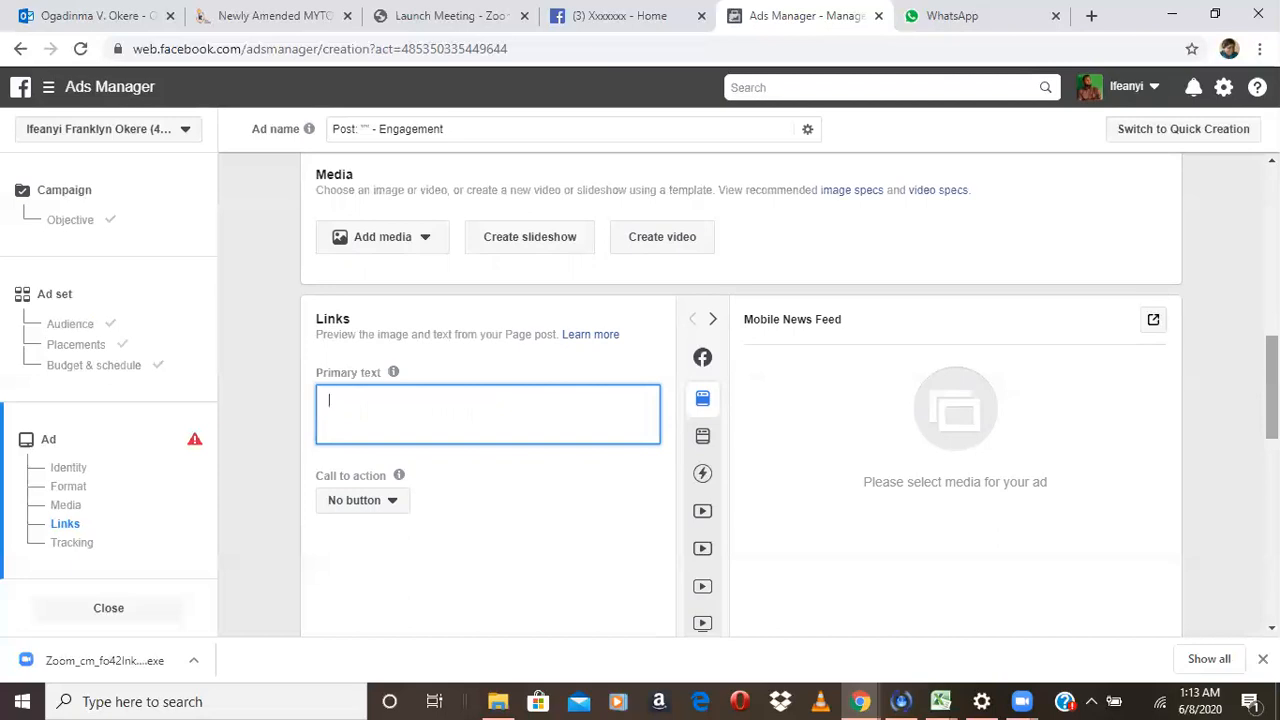
- Review the ad preview area, the conversion tracking and URL parameter settings, and the final review and confirmation section
scroll(1272, 390, "down", 2)
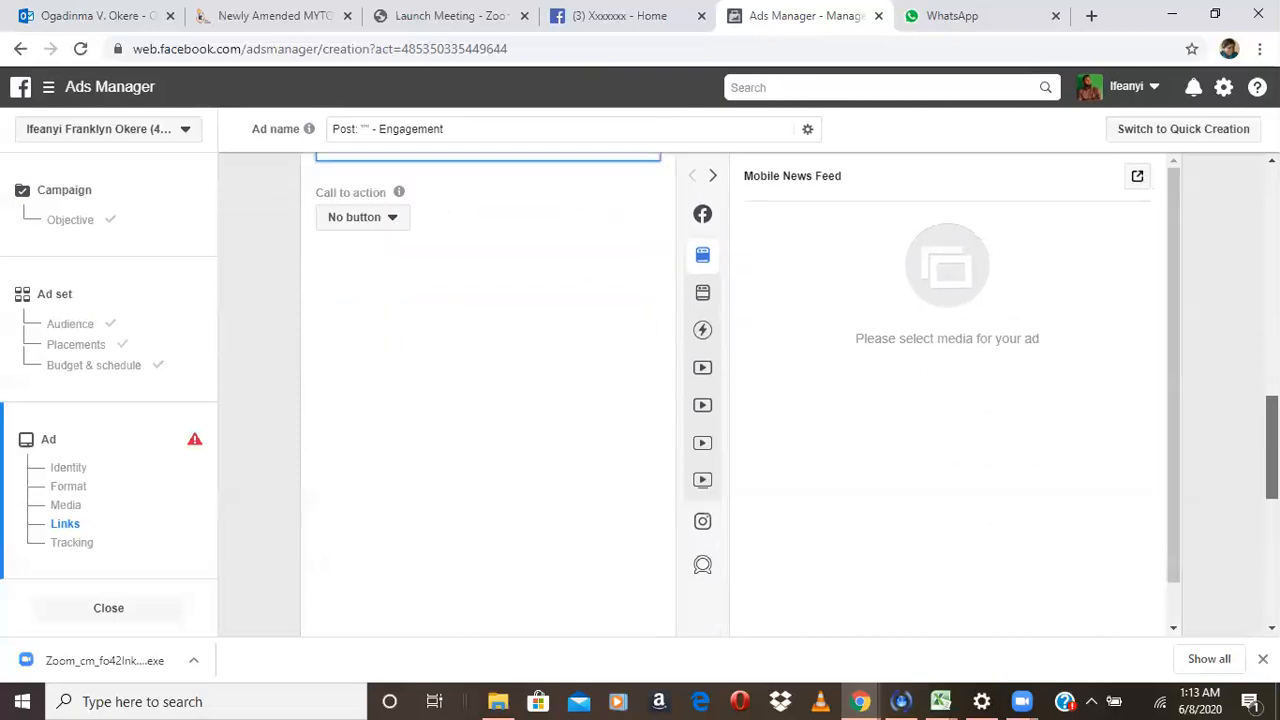
scroll(740, 400, "down", 3)
left_click_drag(1272, 493, 1272, 403)
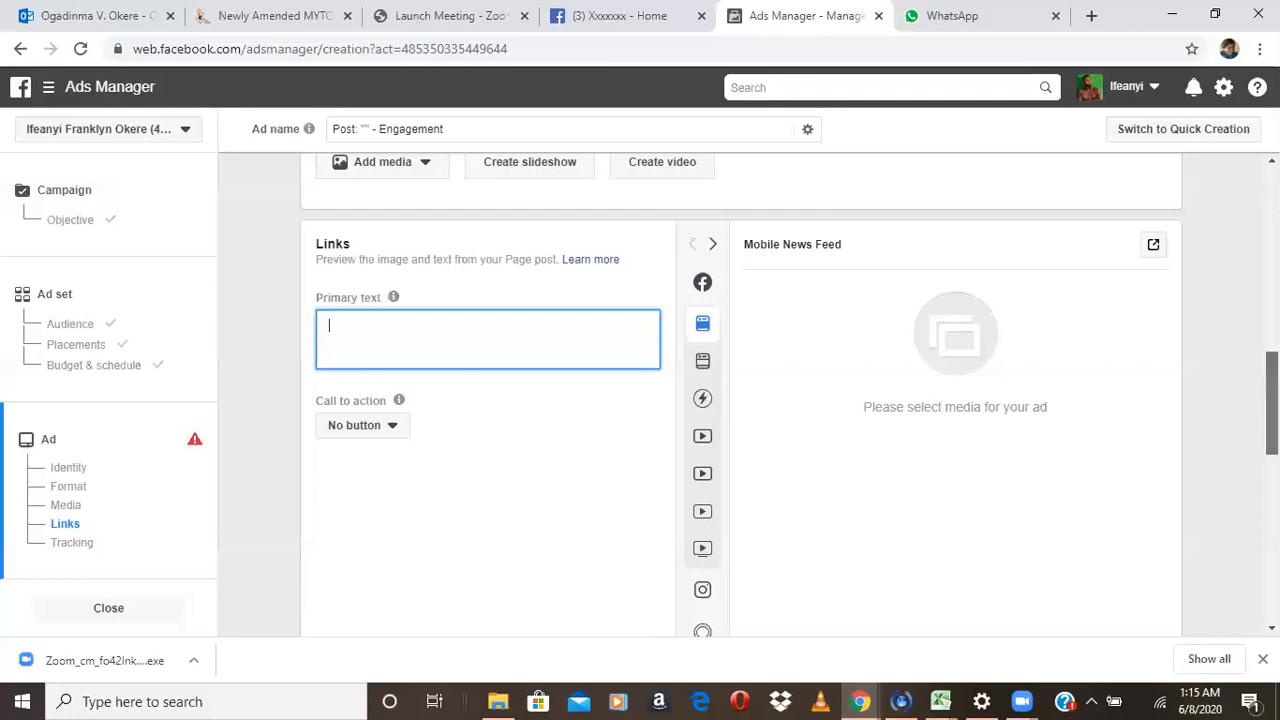
scroll(740, 400, "down", 3)
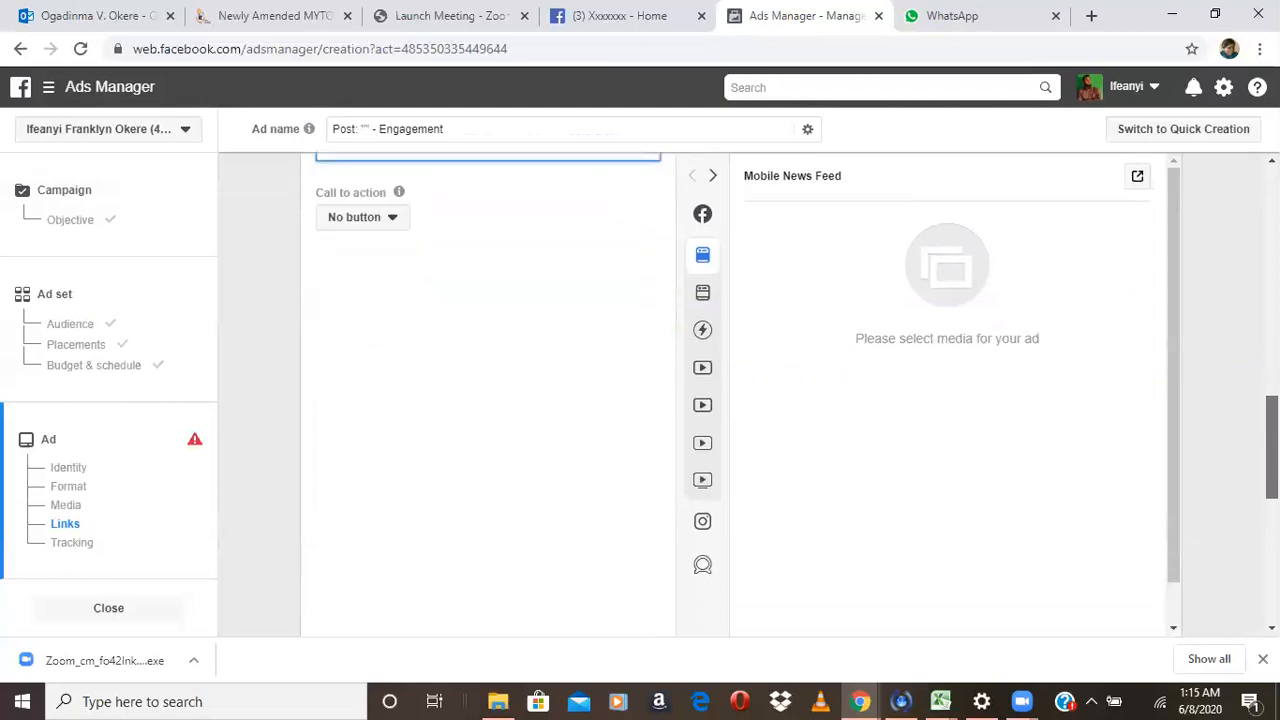
scroll(740, 400, "down", 3)
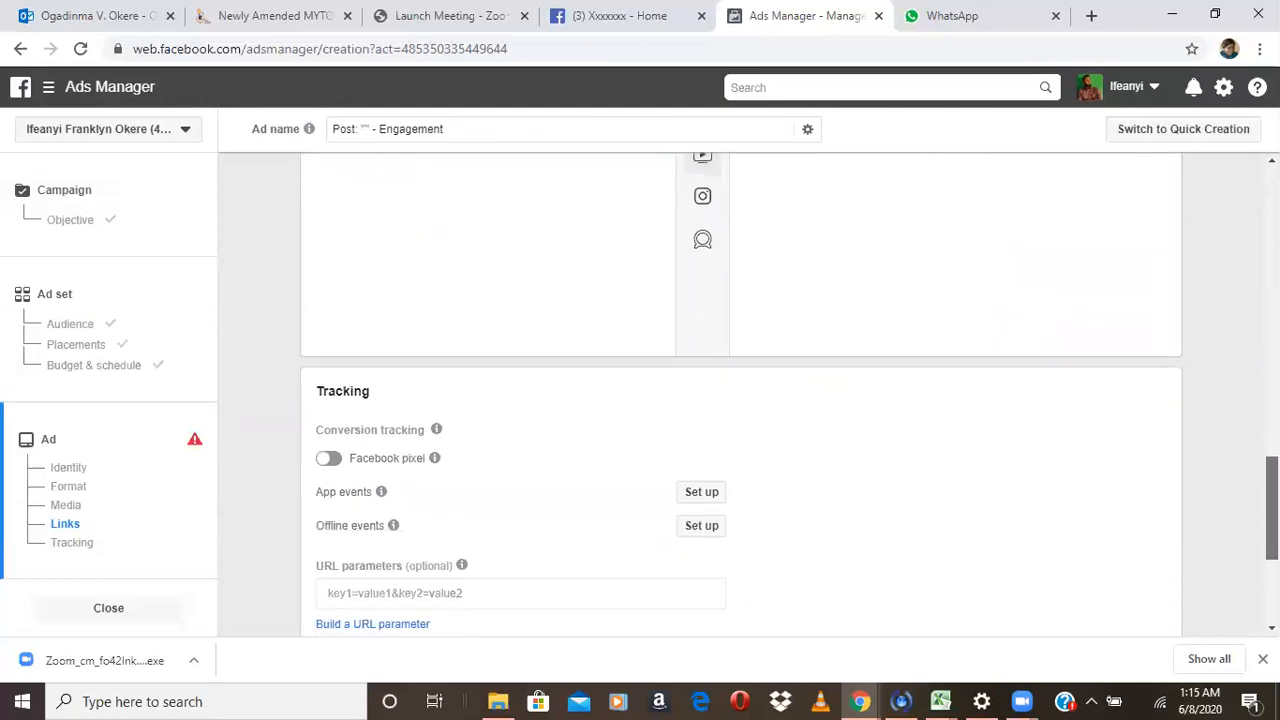
left_click_drag(1272, 509, 1272, 514)
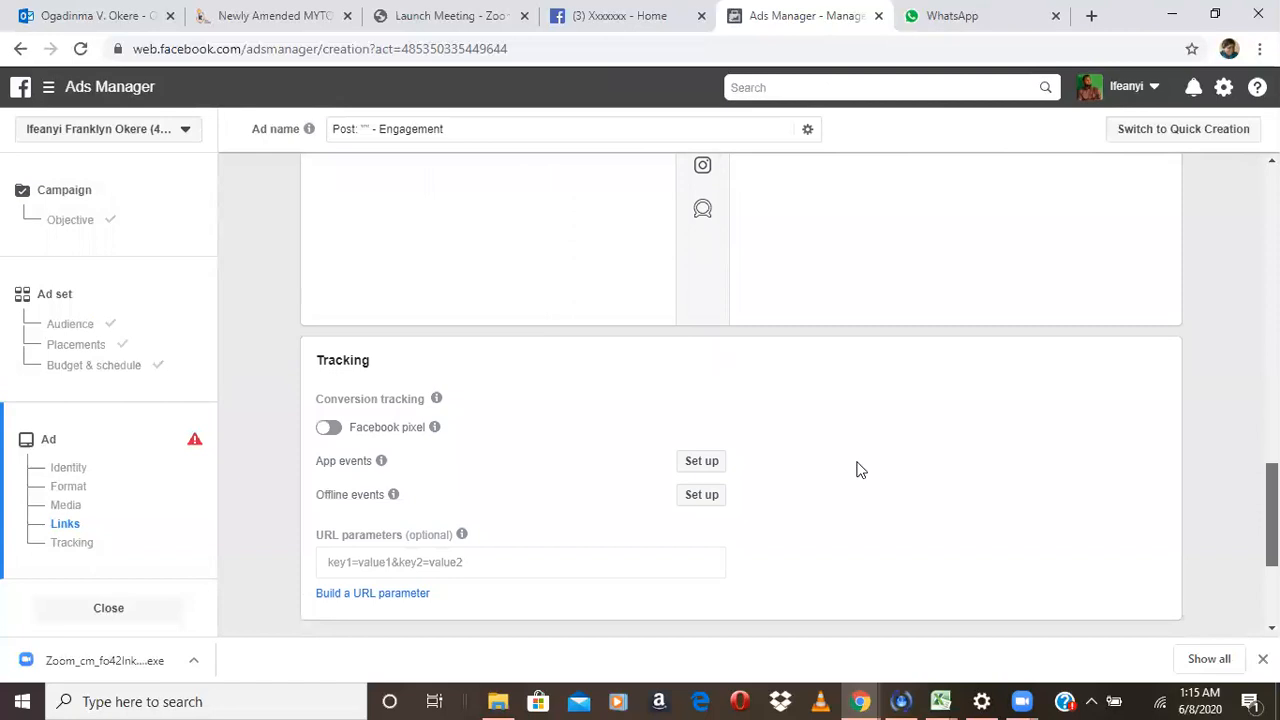
scroll(857, 466, "down", 1)
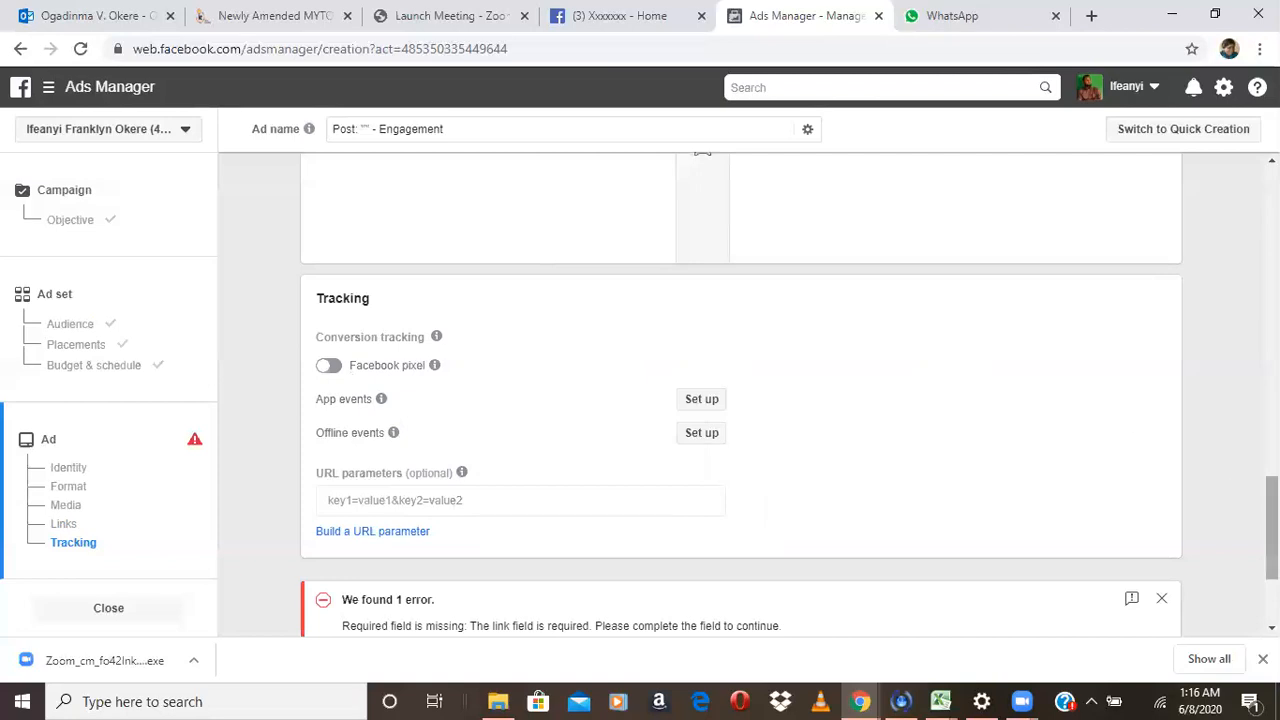
left_click_drag(1272, 528, 1272, 571)
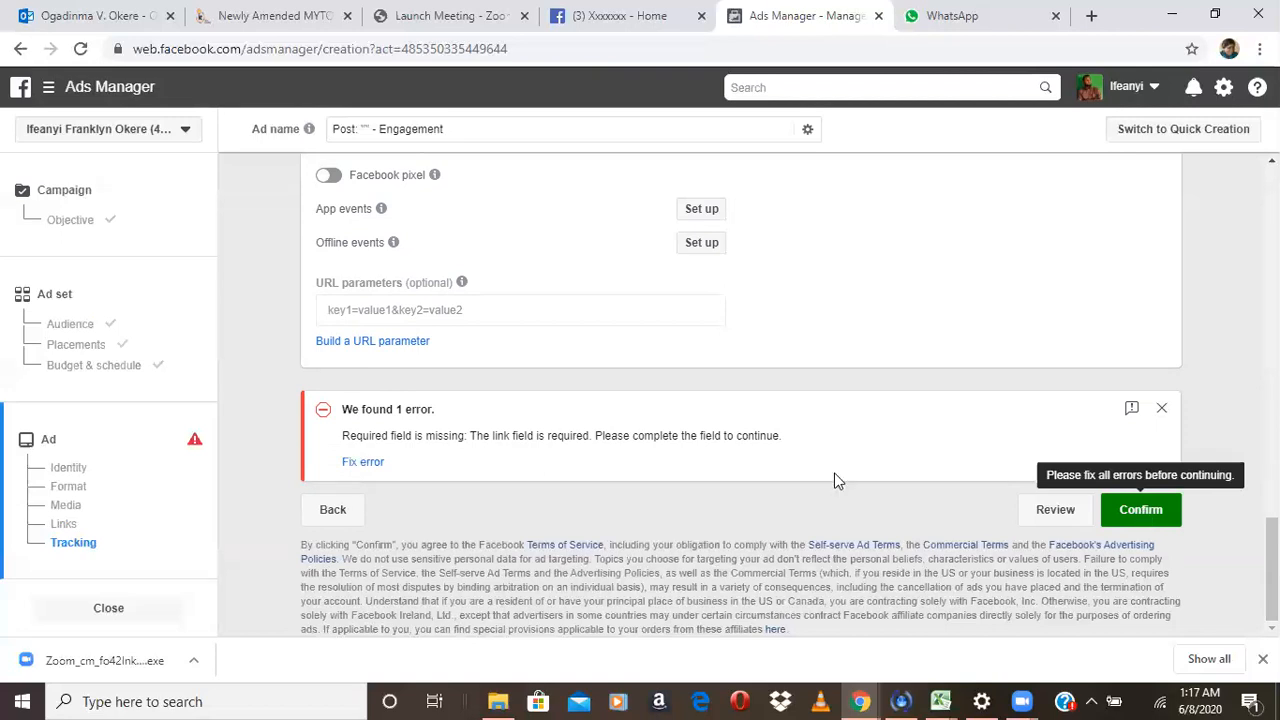
- Close the ad creation without saving, and examine the performance and spending columns of the campaigns list
left_click(112, 612)
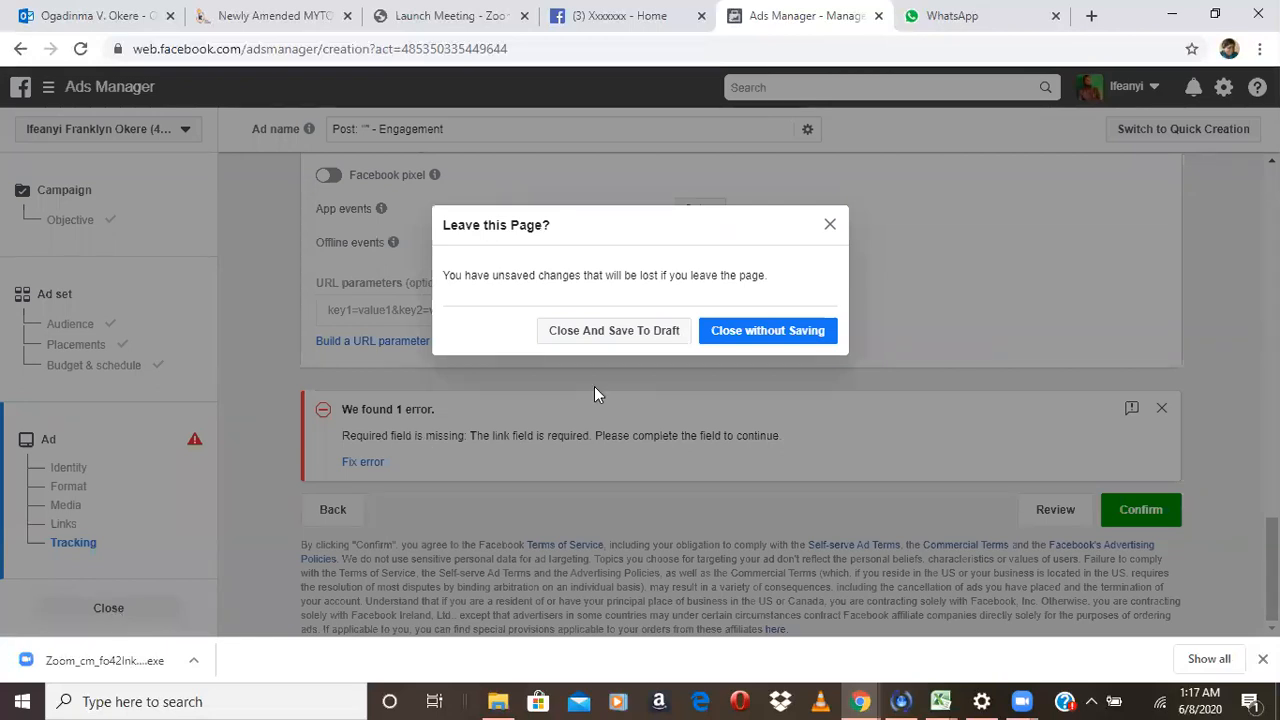
left_click(767, 331)
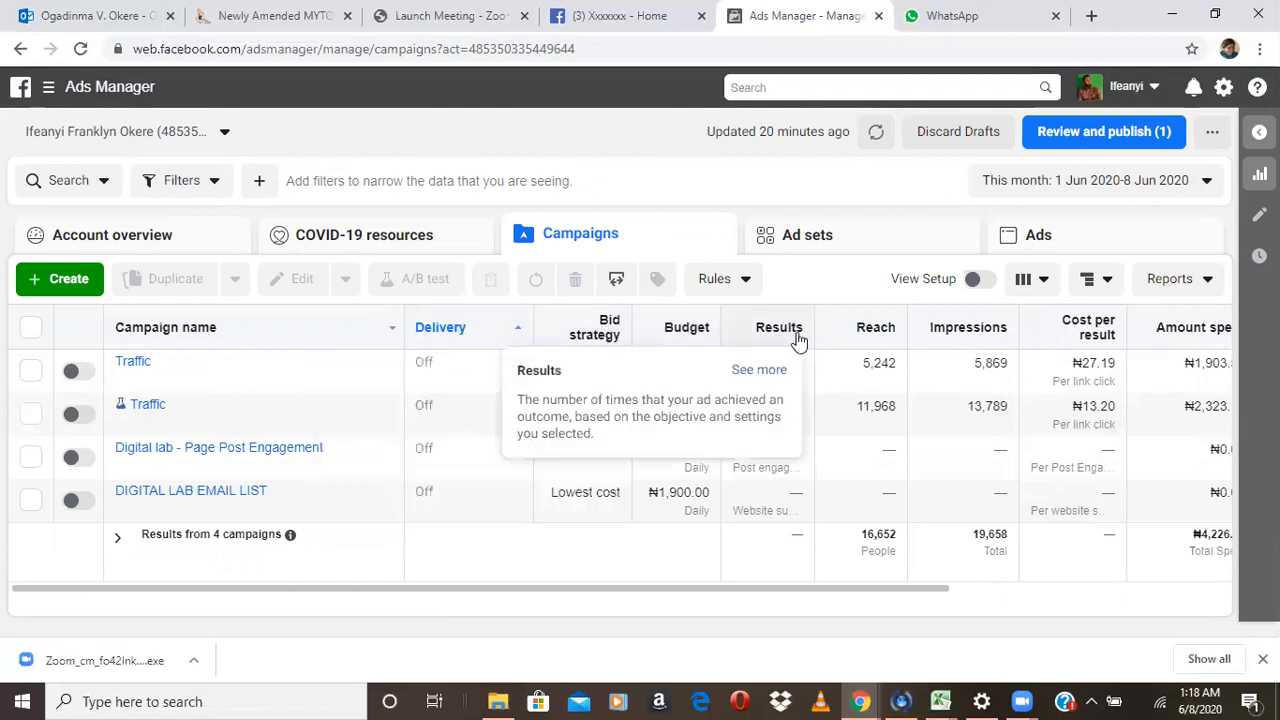
mouse_move(876, 356)
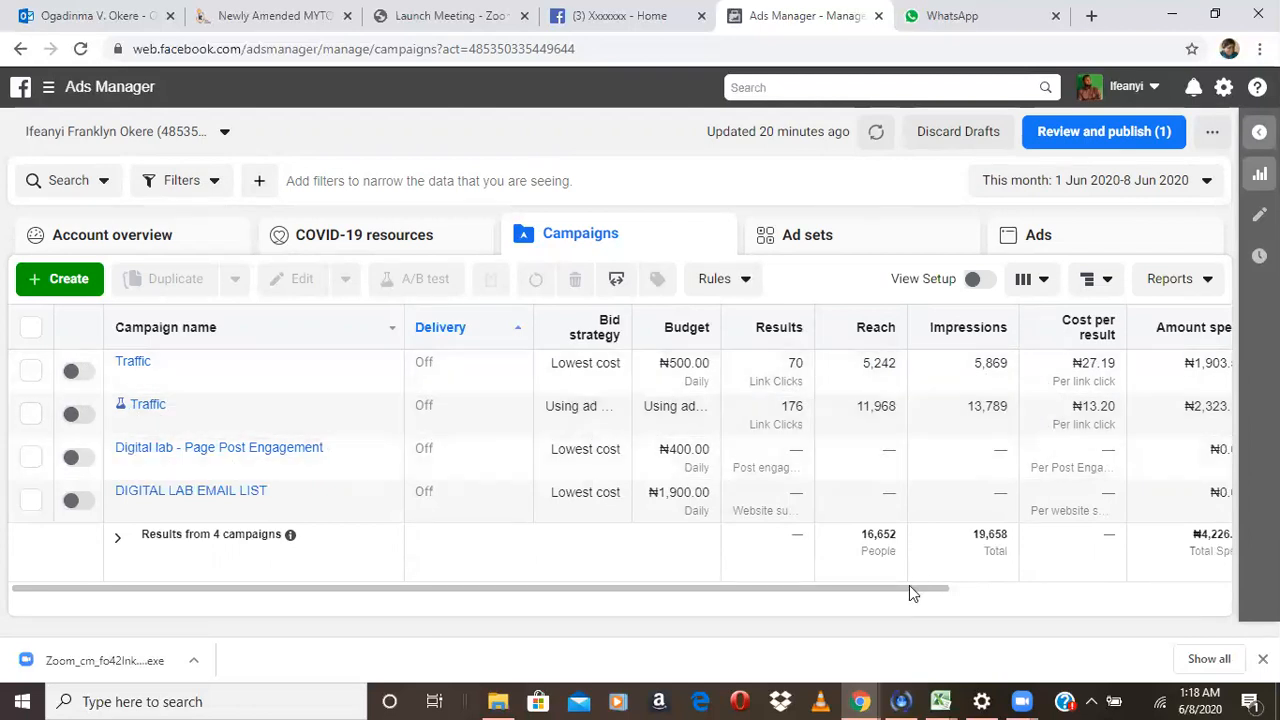
left_click_drag(907, 587, 1041, 557)
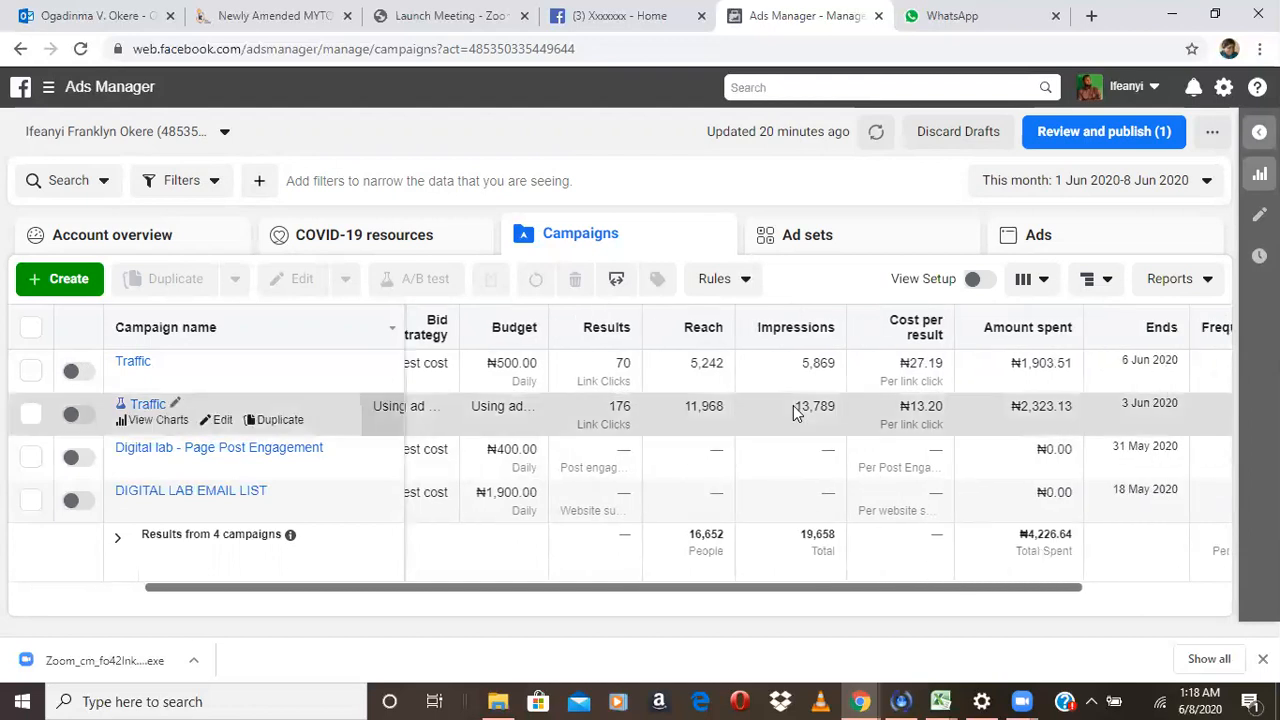